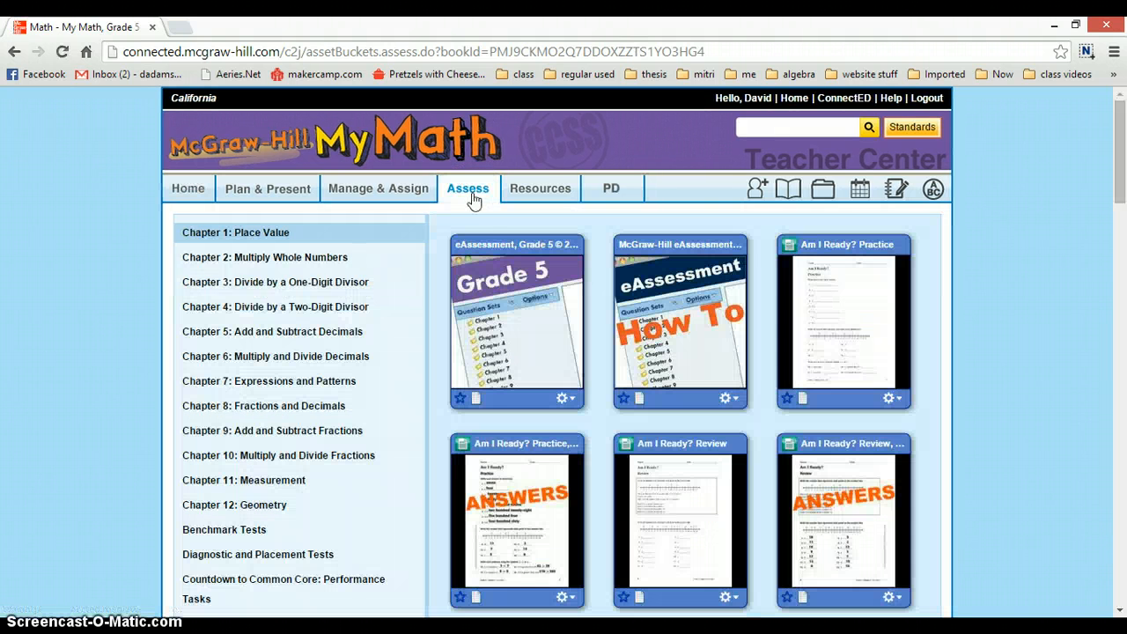
# - Launch eAssessment, Grade 5, switch to the Classes and Assignments section and open the teacher's class for editing
pyautogui.click(507, 303)
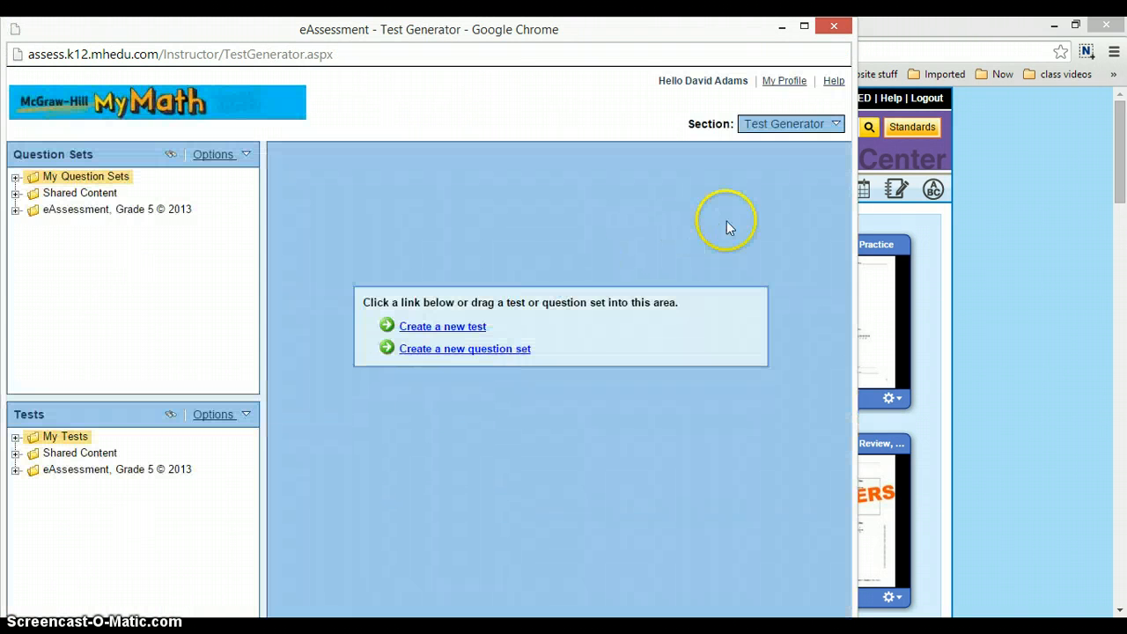
pyautogui.click(809, 128)
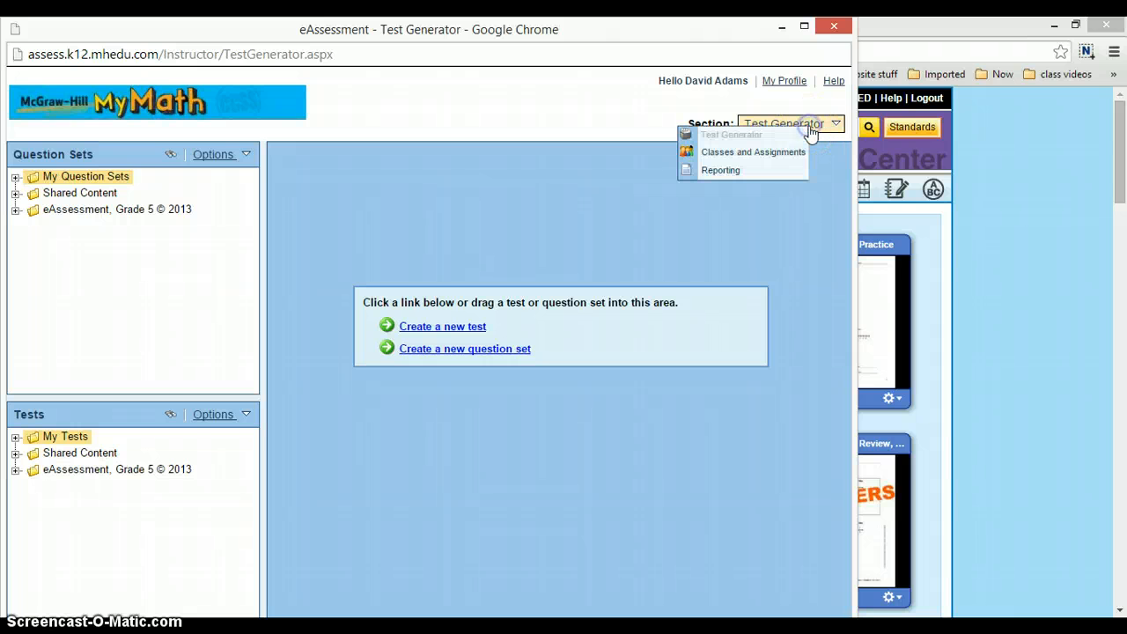
pyautogui.click(764, 153)
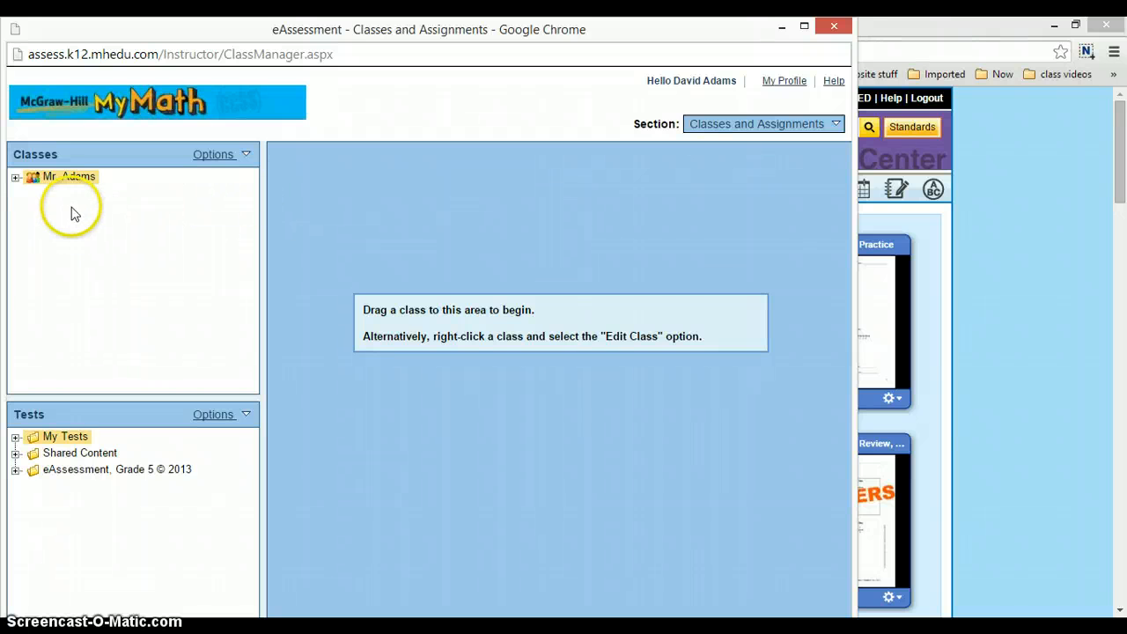
pyautogui.moveTo(67, 181); pyautogui.dragTo(343, 201)
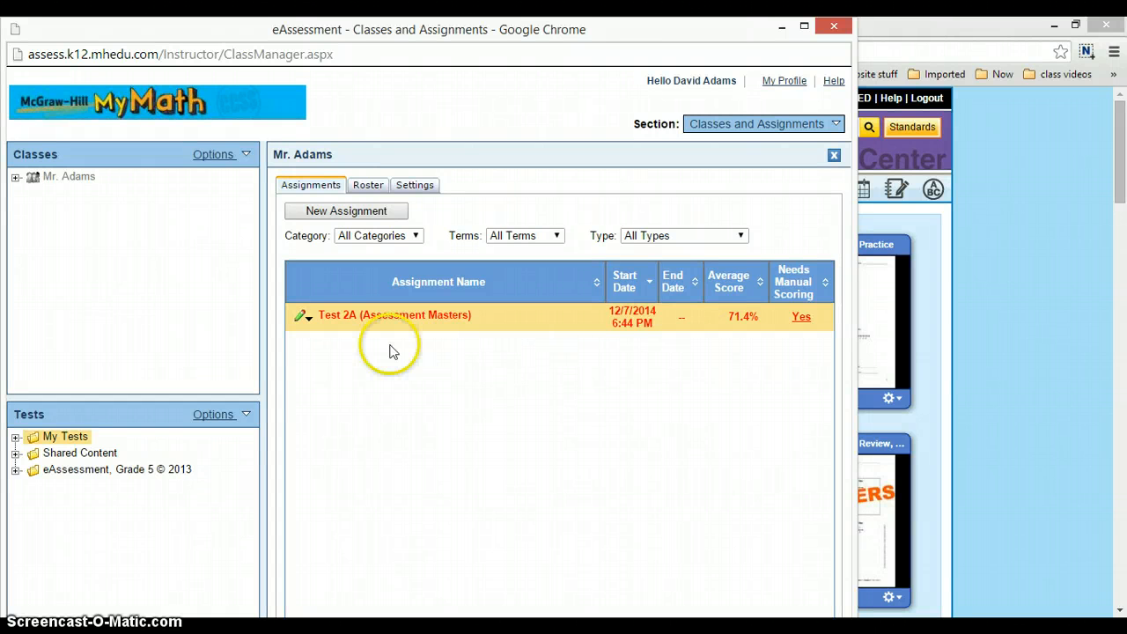
# - Review the assignment summary of Test 2A (Assessment Masters) and close it
pyautogui.click(308, 320)
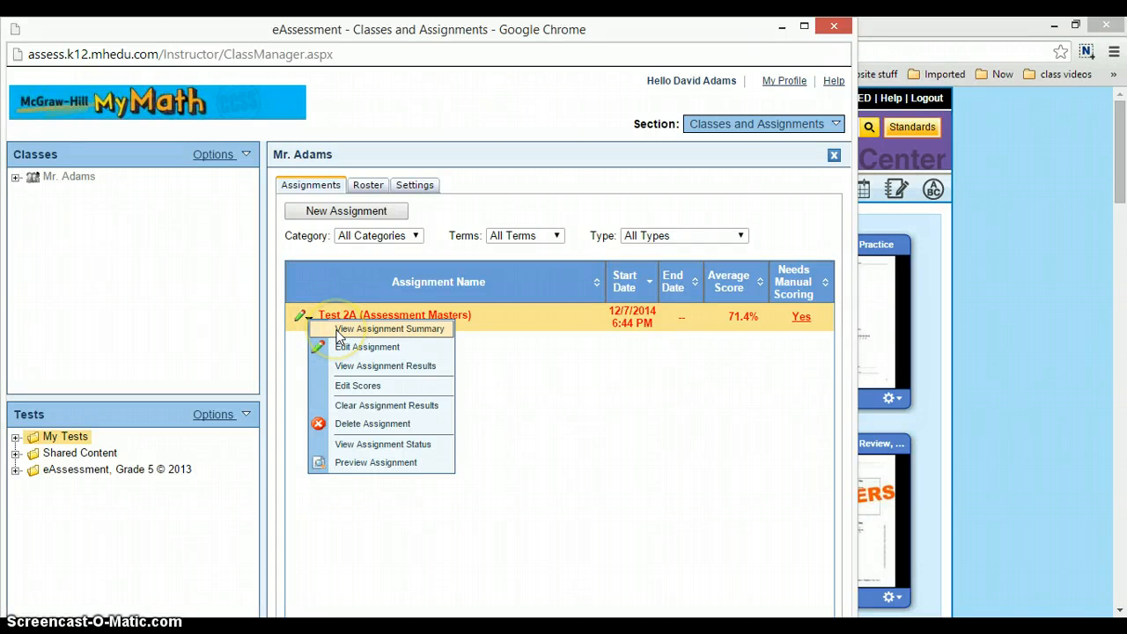
pyautogui.click(339, 329)
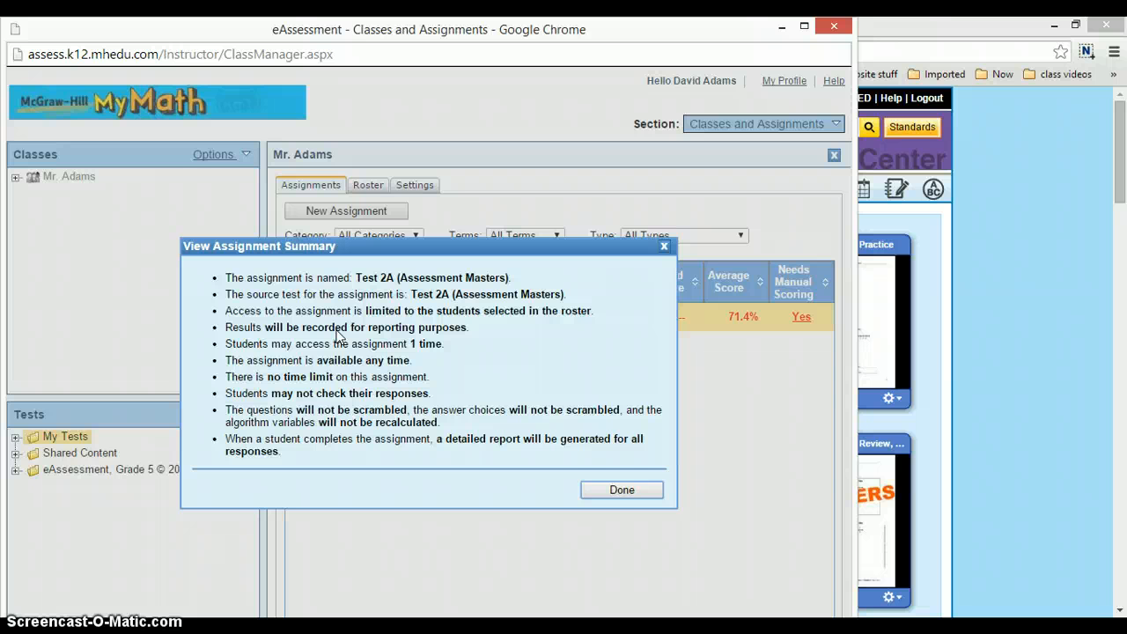
pyautogui.click(616, 492)
pyautogui.click(619, 489)
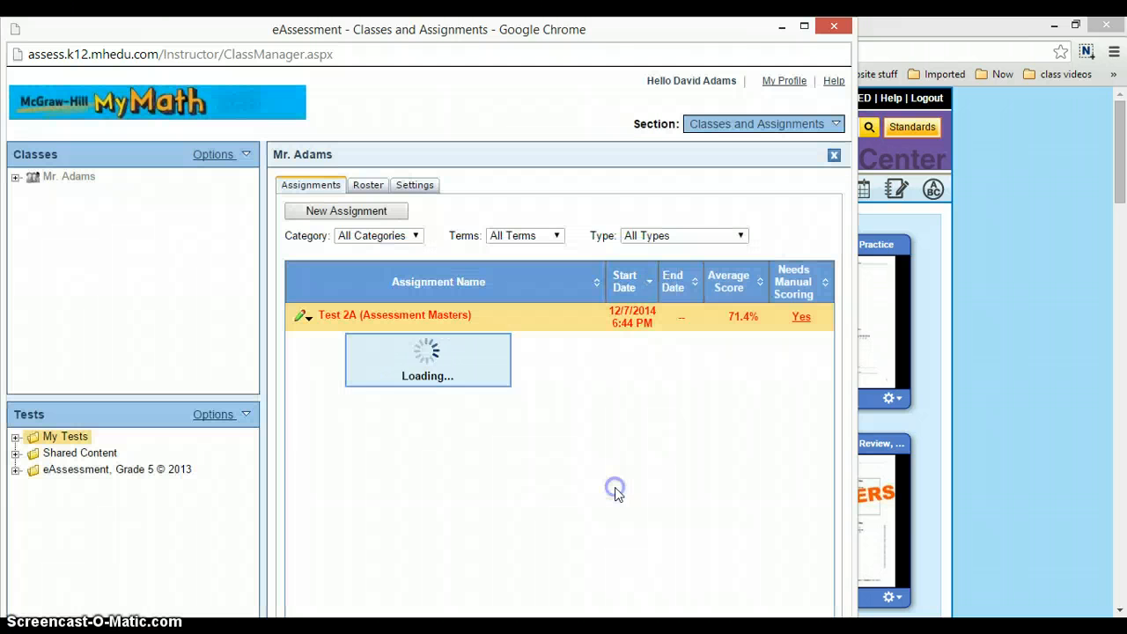
# - Review the edit settings of Test 2A (Assessment Masters) as far as the availability and presentation options, leaving without saving
pyautogui.click(307, 317)
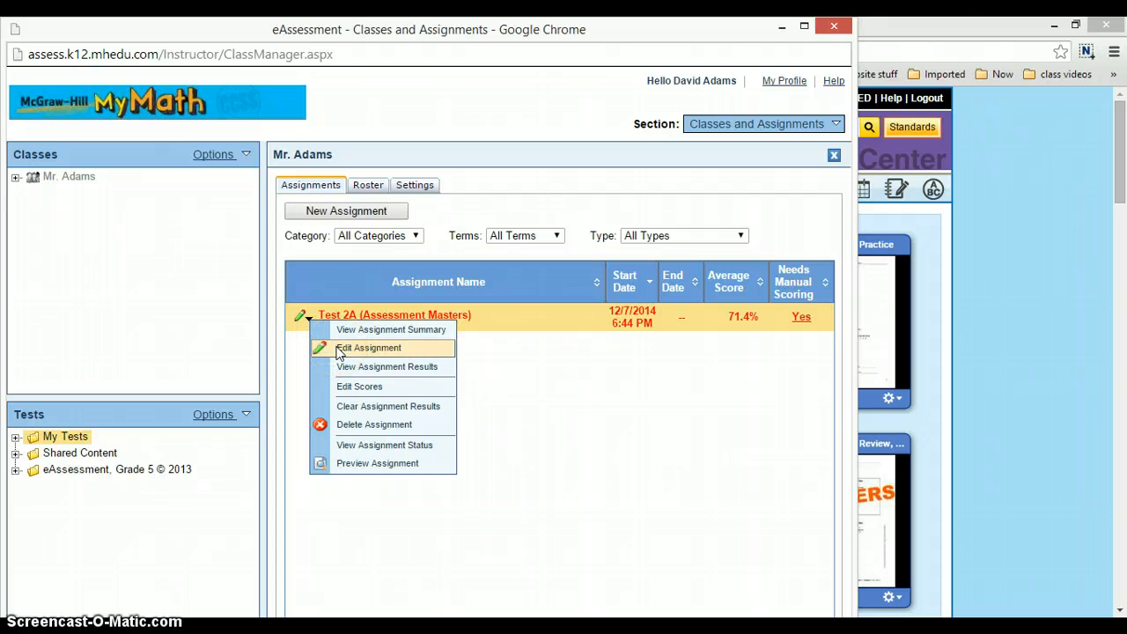
pyautogui.click(340, 348)
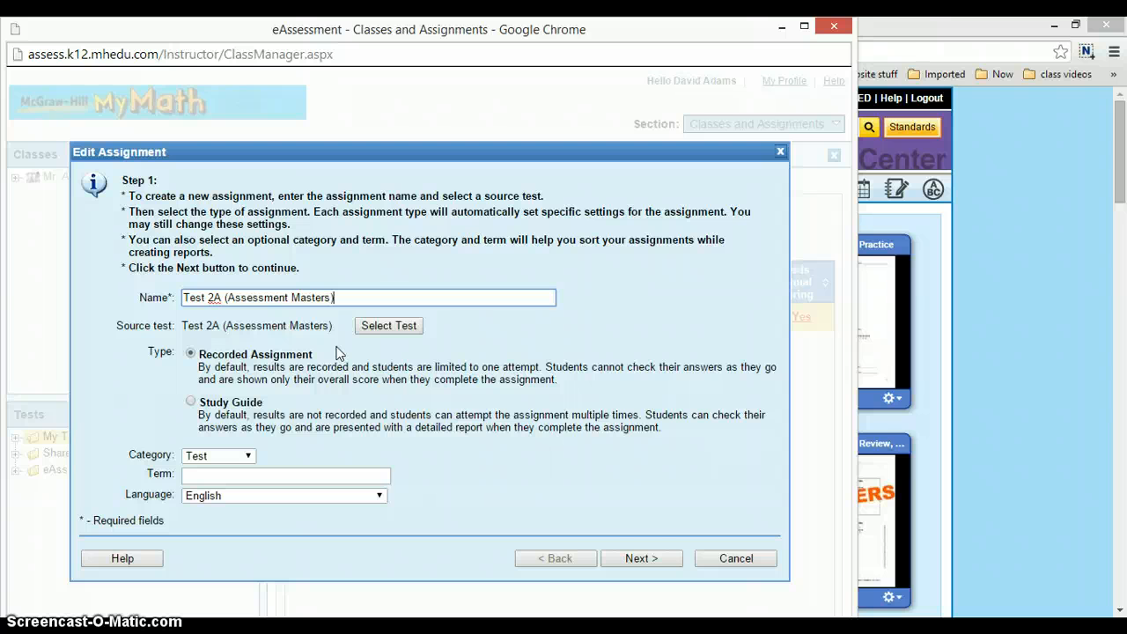
pyautogui.click(638, 561)
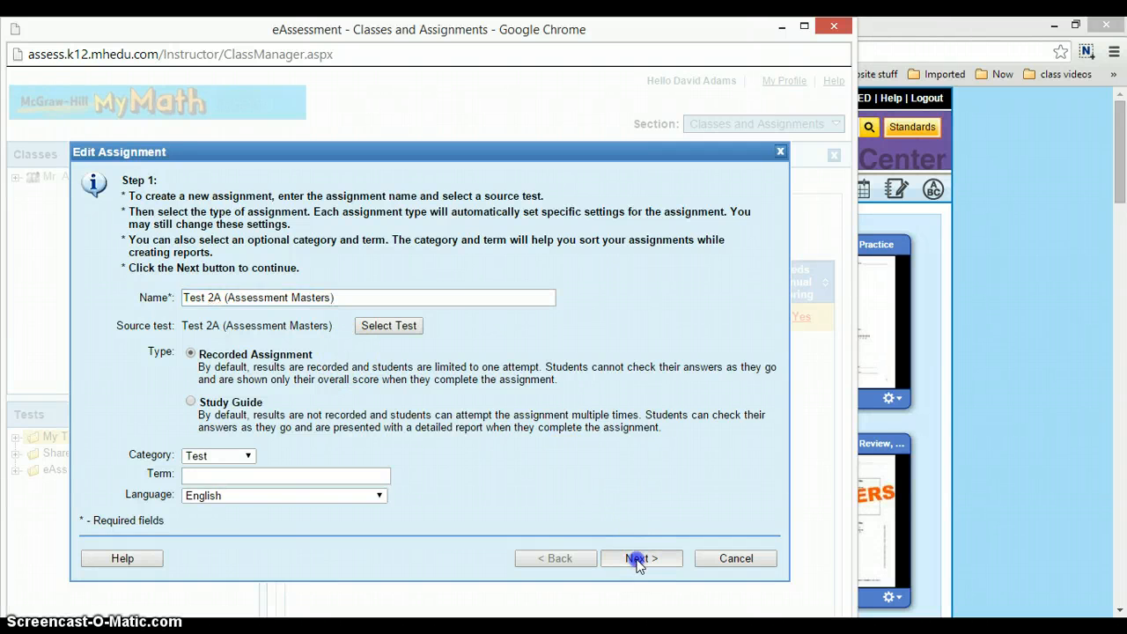
pyautogui.click(637, 559)
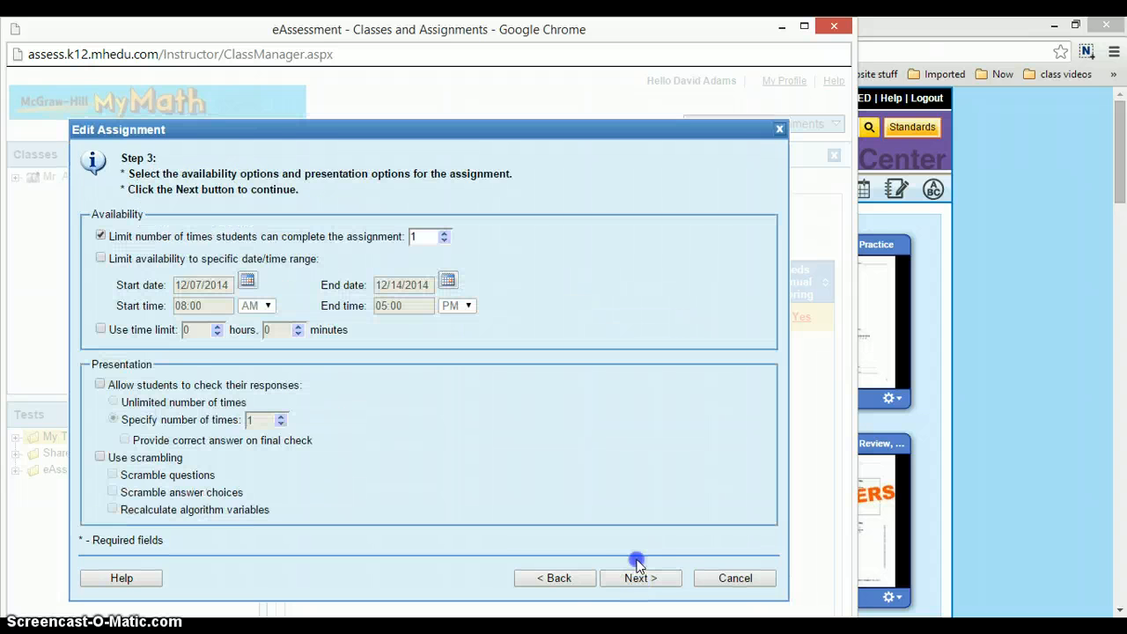
pyautogui.click(750, 579)
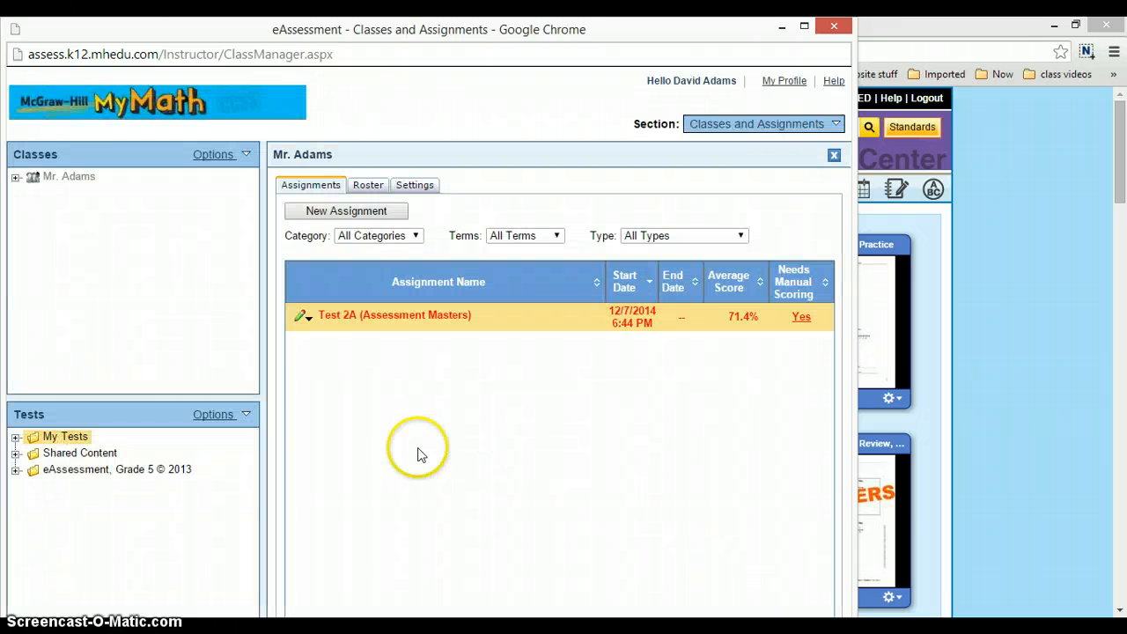
# - Examine the student's assignment results for Test 2A (Assessment Masters), from the multiple-choice answers through the Great Lakes short-answer questions
pyautogui.click(307, 318)
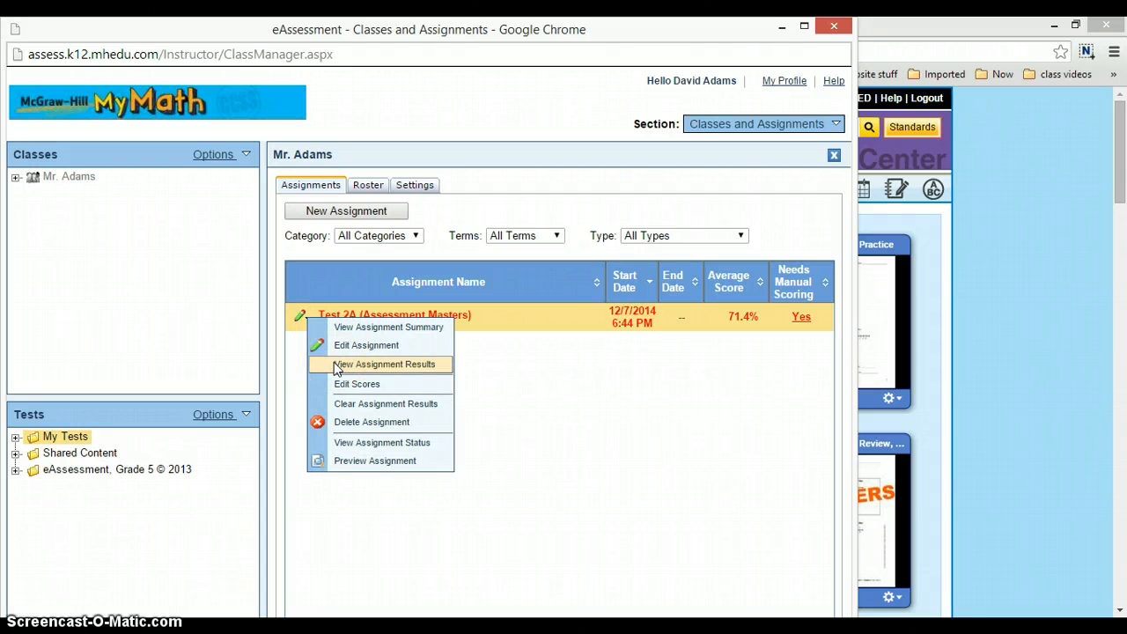
pyautogui.click(334, 365)
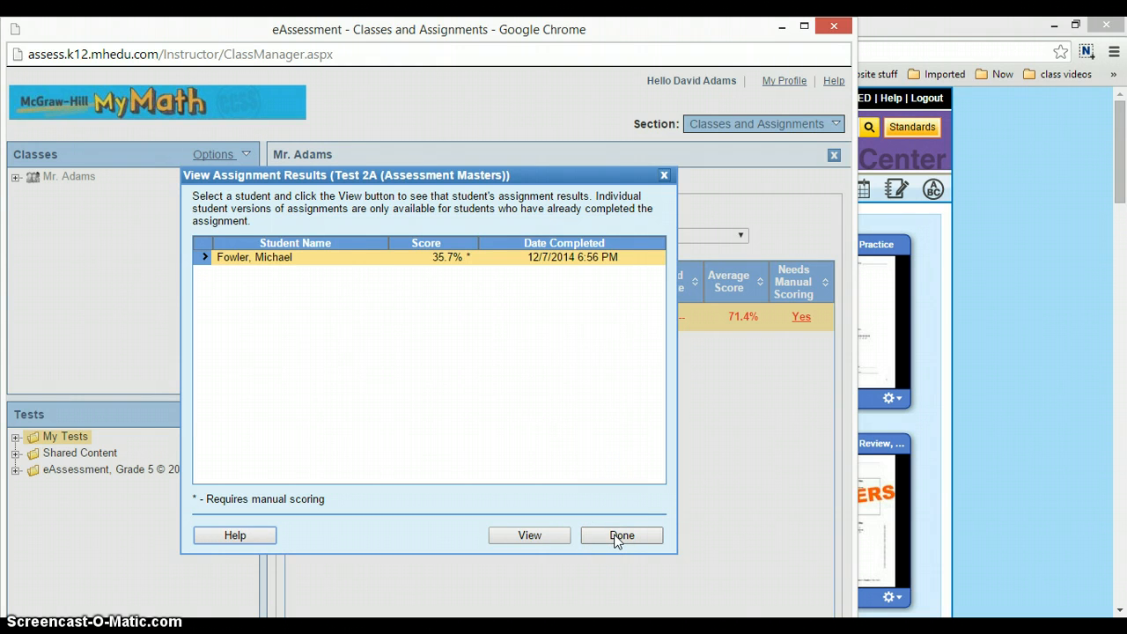
pyautogui.click(511, 537)
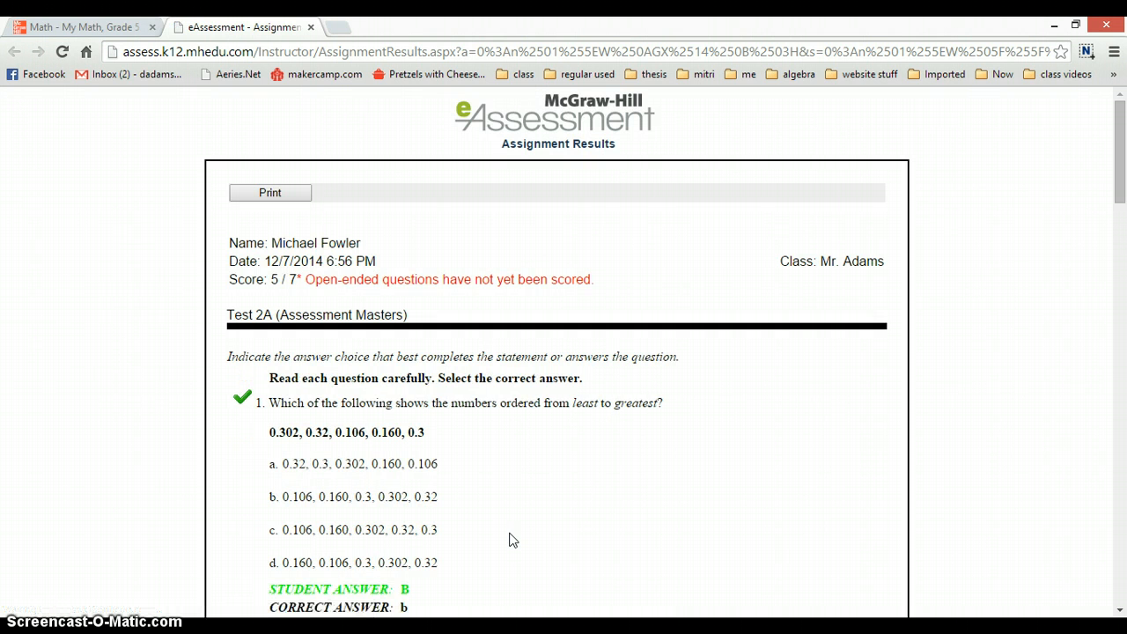
pyautogui.scroll(-1, 512, 539)
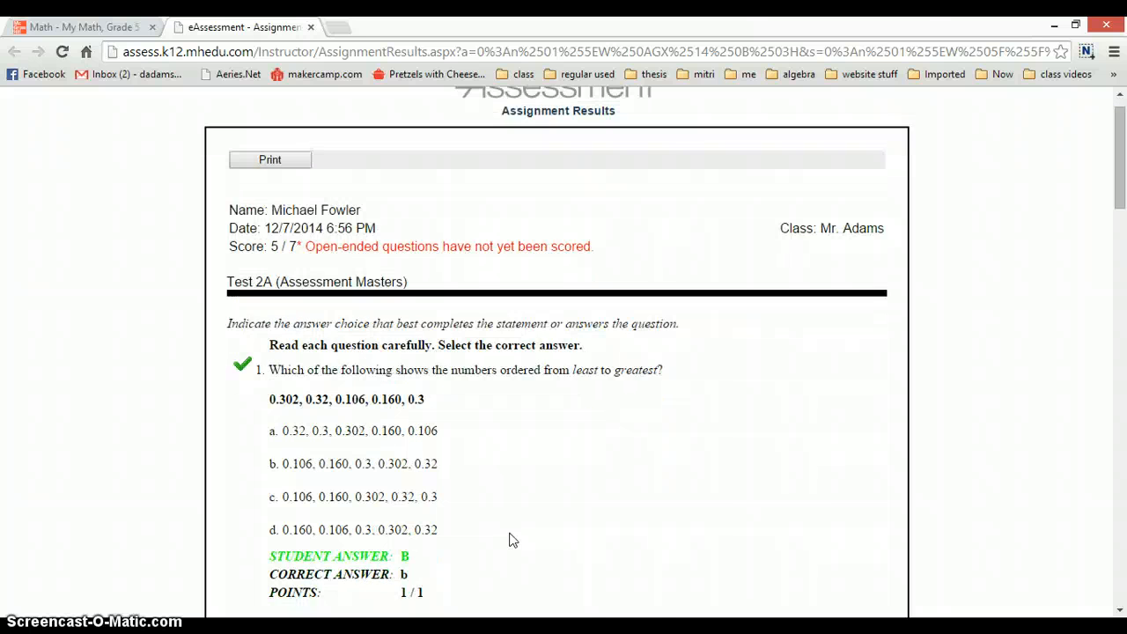
pyautogui.scroll(-5, 512, 540)
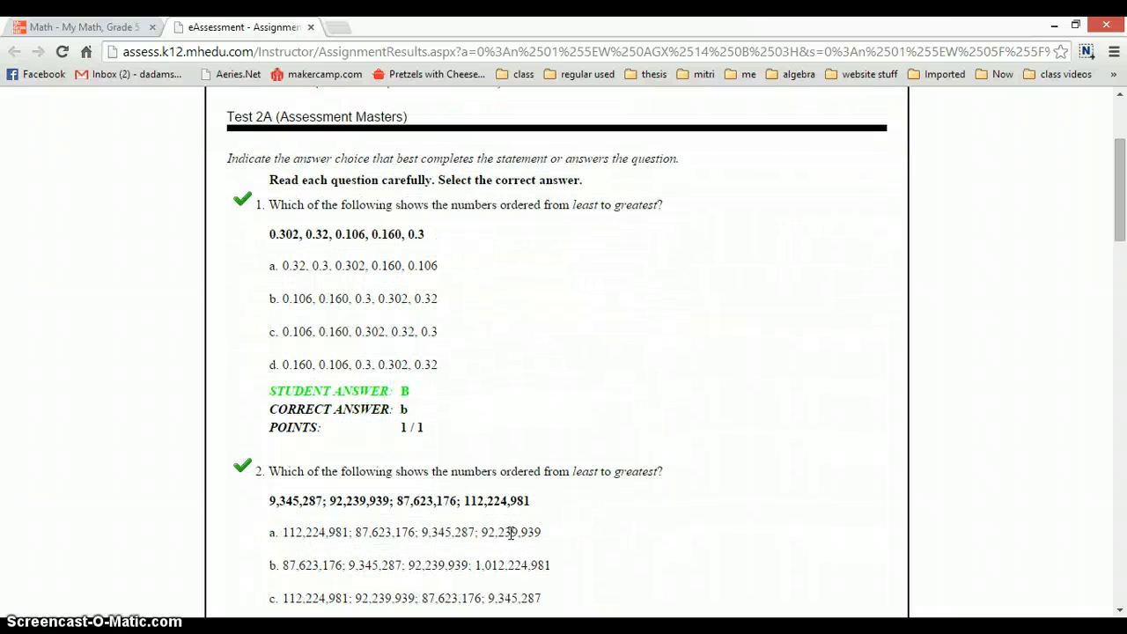
pyautogui.scroll(-20, 511, 533)
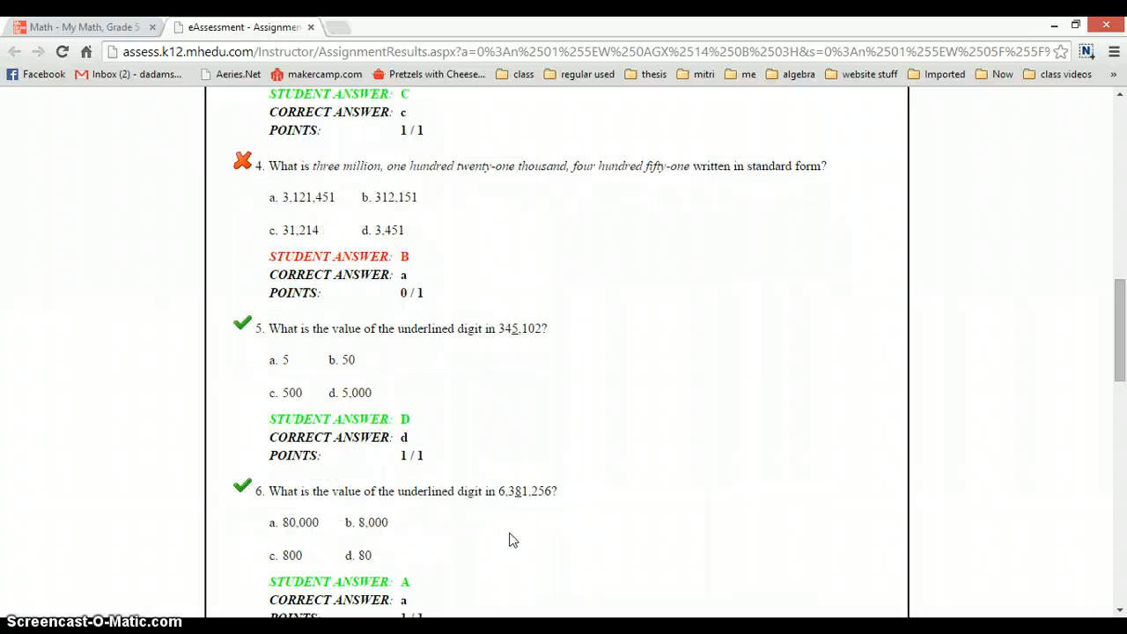
pyautogui.scroll(-10, 513, 540)
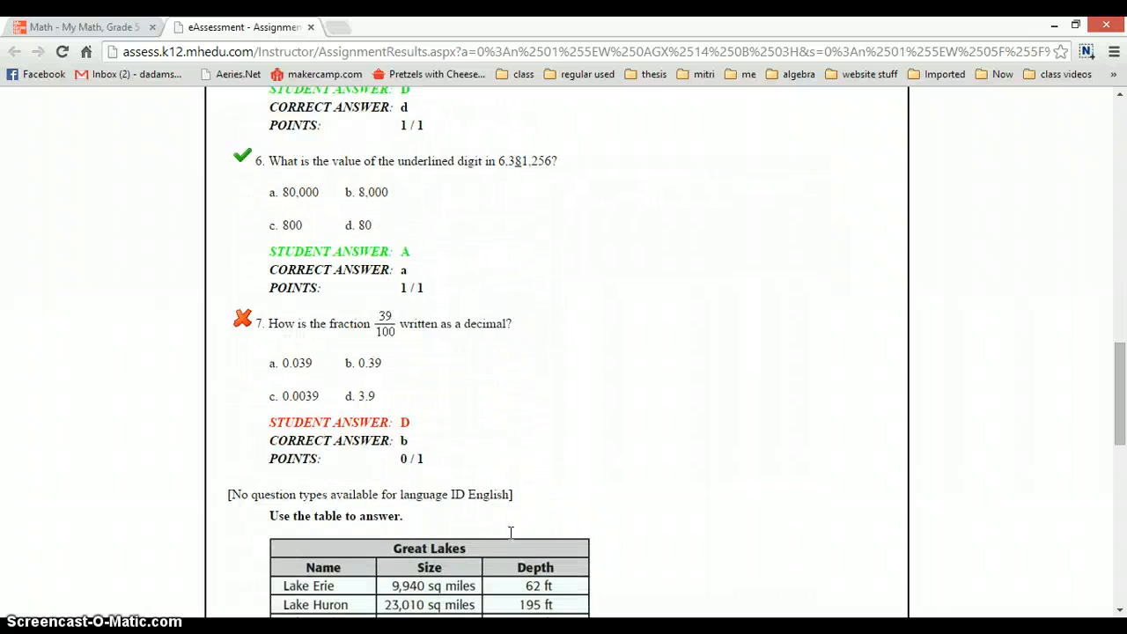
pyautogui.scroll(-8, 510, 533)
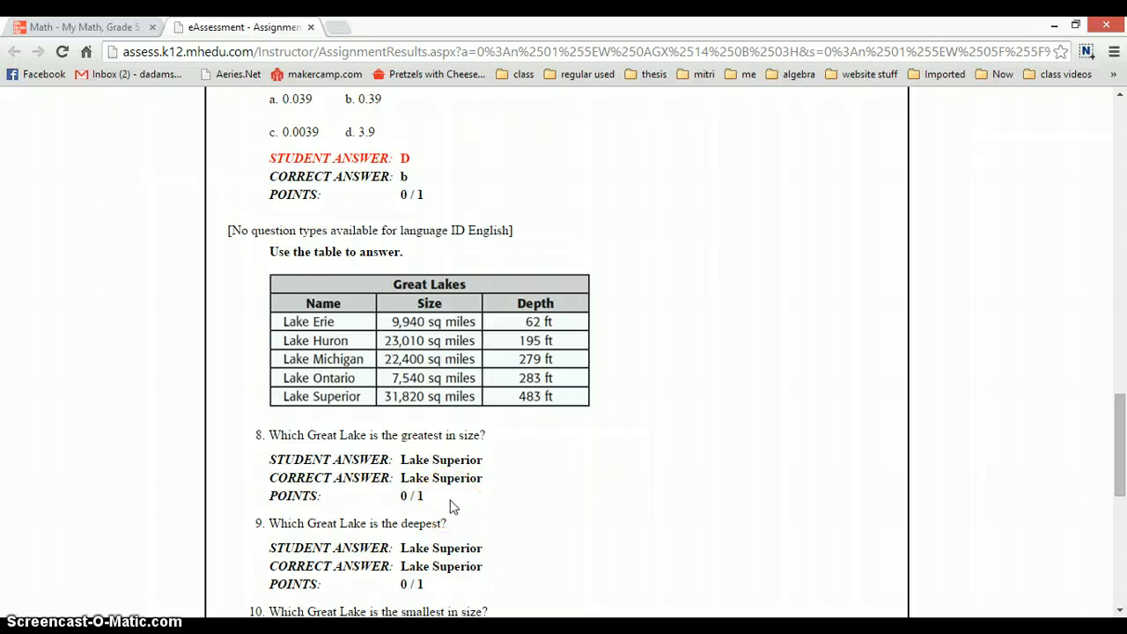
# - Close the student's results report and return to the class's assignment list in the eAssessment window
pyautogui.click(273, 280)
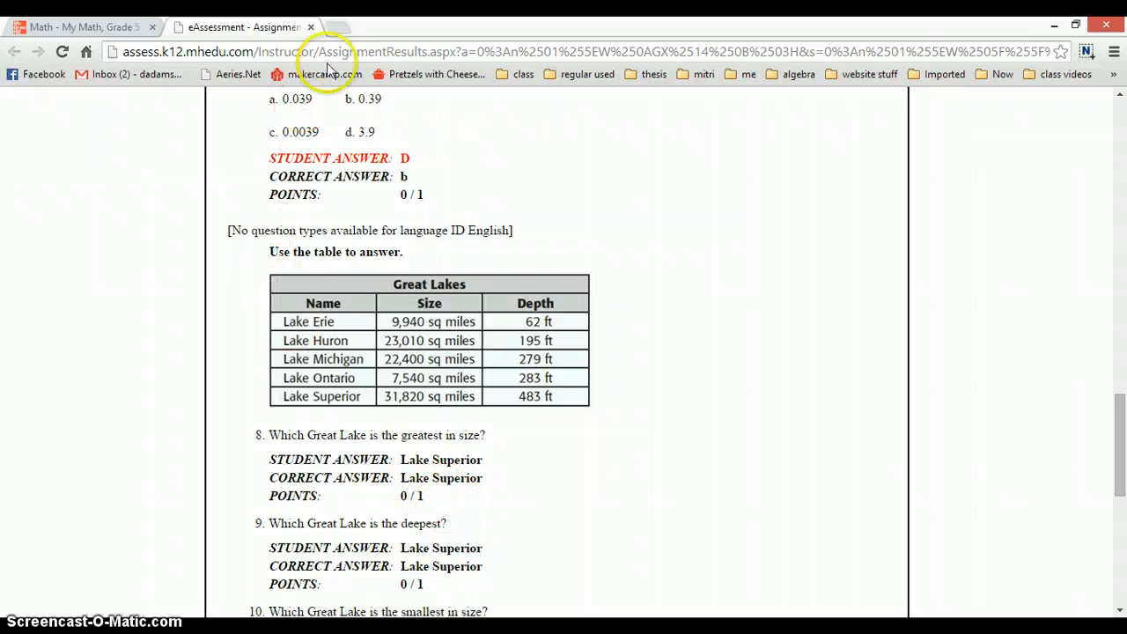
pyautogui.click(313, 29)
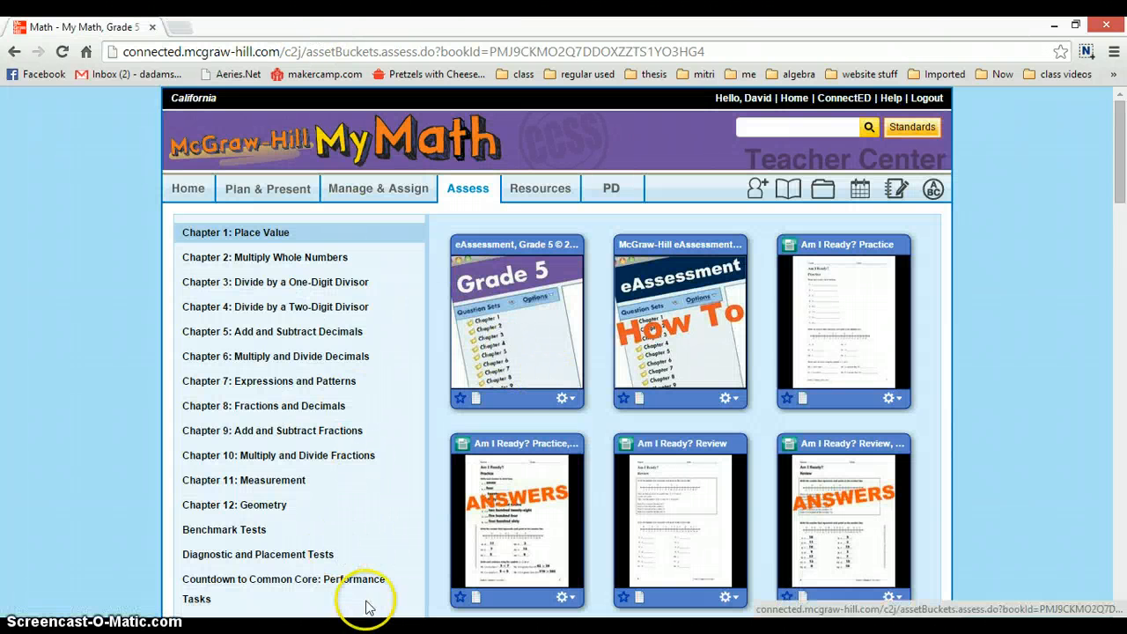
pyautogui.click(343, 629)
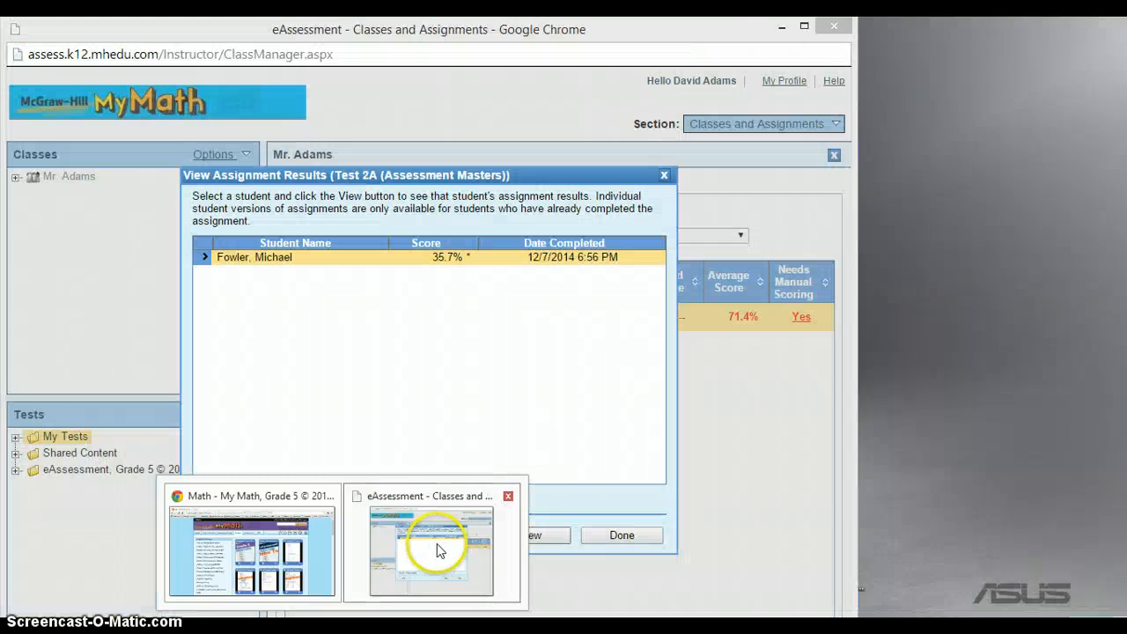
pyautogui.click(437, 543)
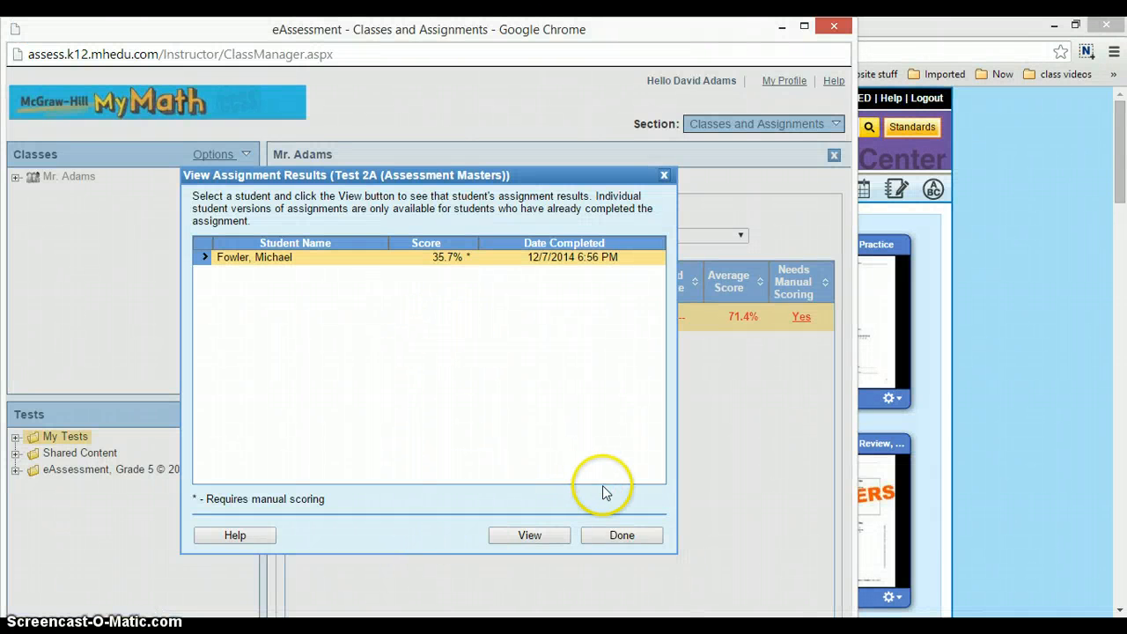
pyautogui.click(617, 538)
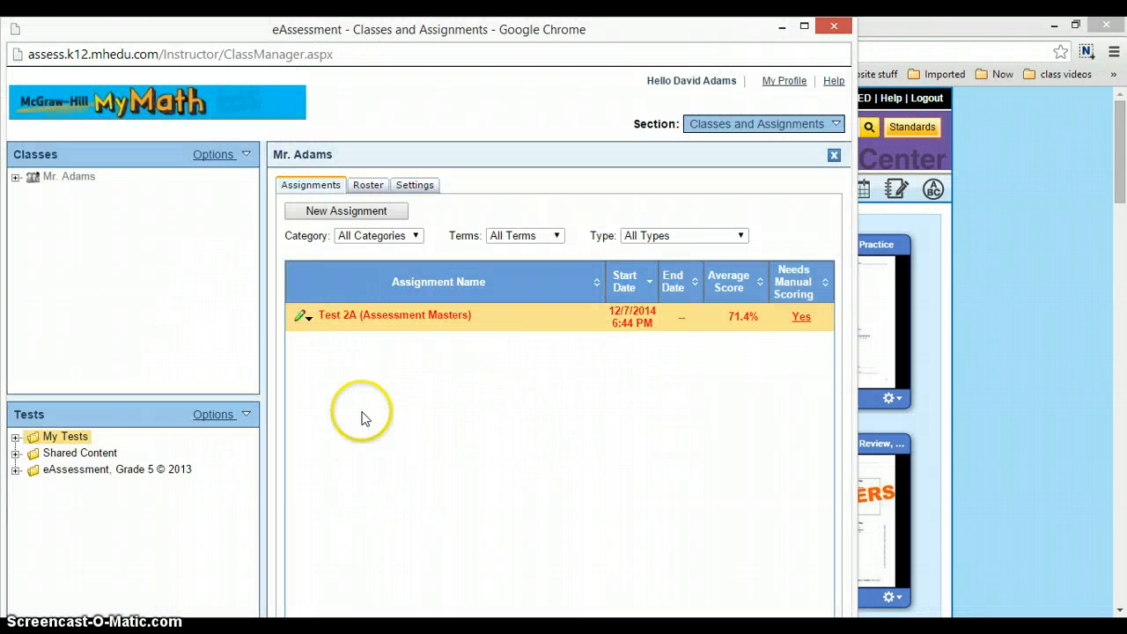
# - Open score editing for Test 2A (Assessment Masters) and set the student's question 8 score to 1
pyautogui.click(302, 317)
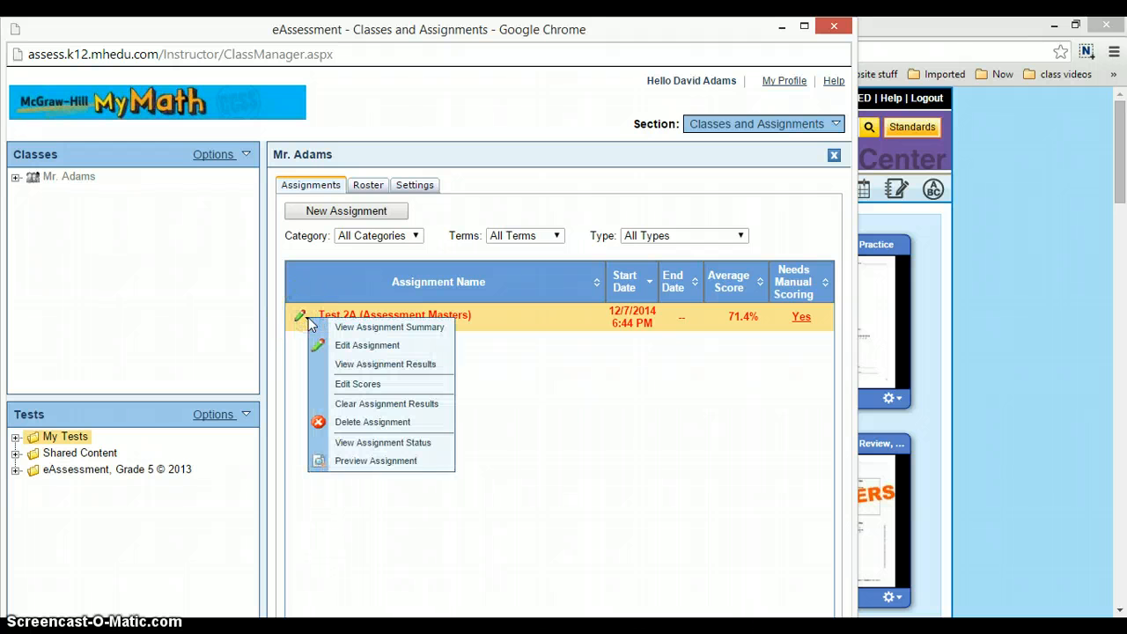
pyautogui.click(342, 390)
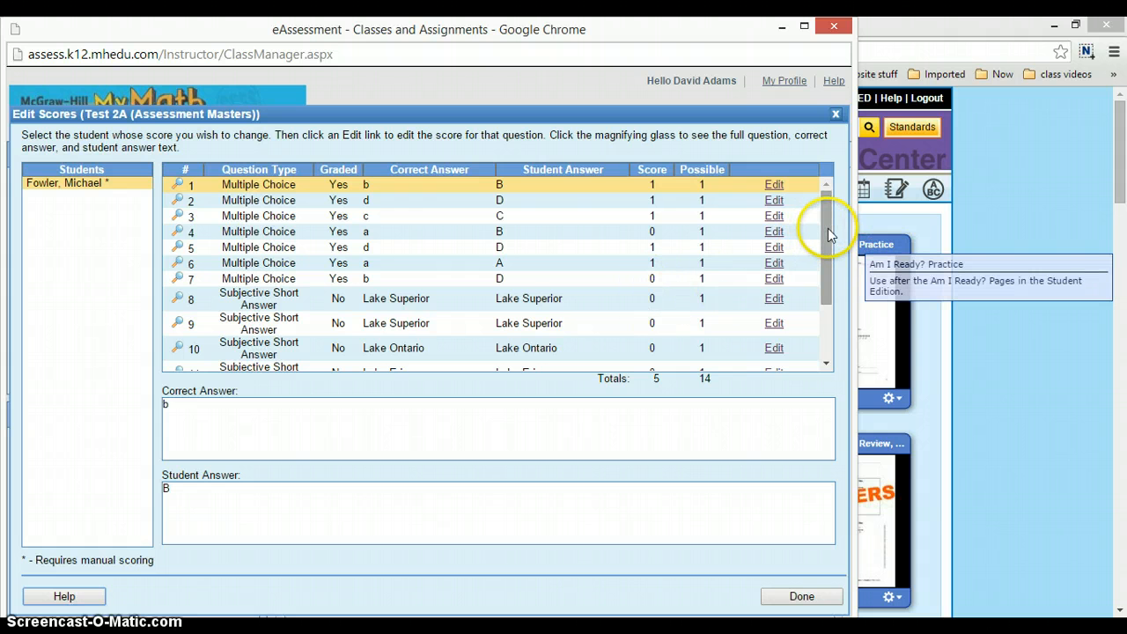
pyautogui.moveTo(828, 231); pyautogui.dragTo(837, 276)
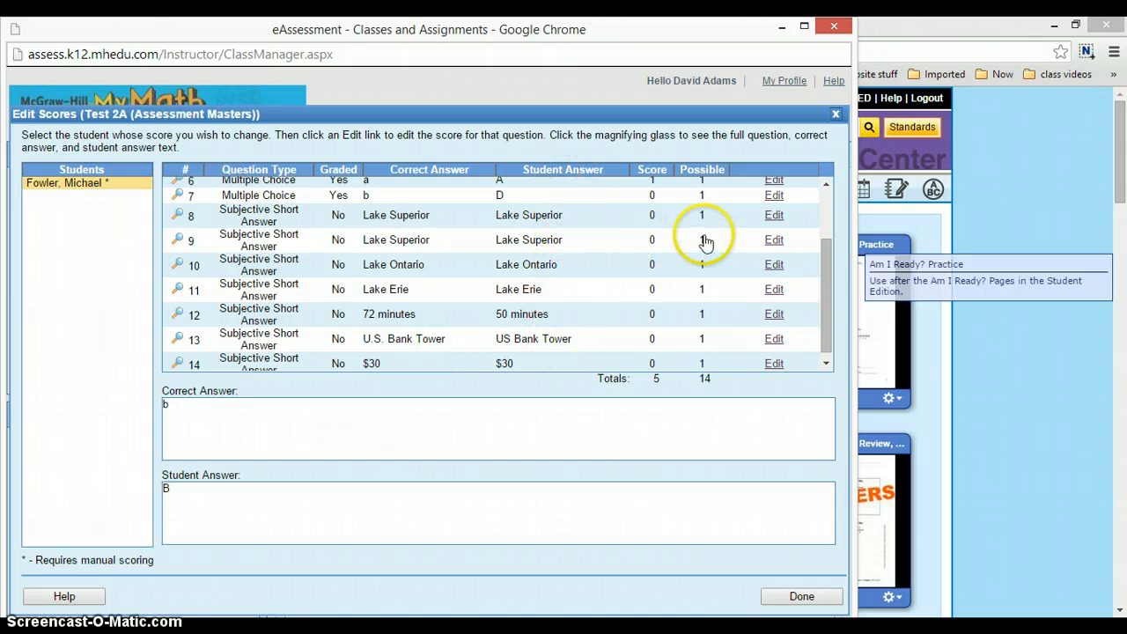
pyautogui.click(774, 216)
pyautogui.click(658, 219)
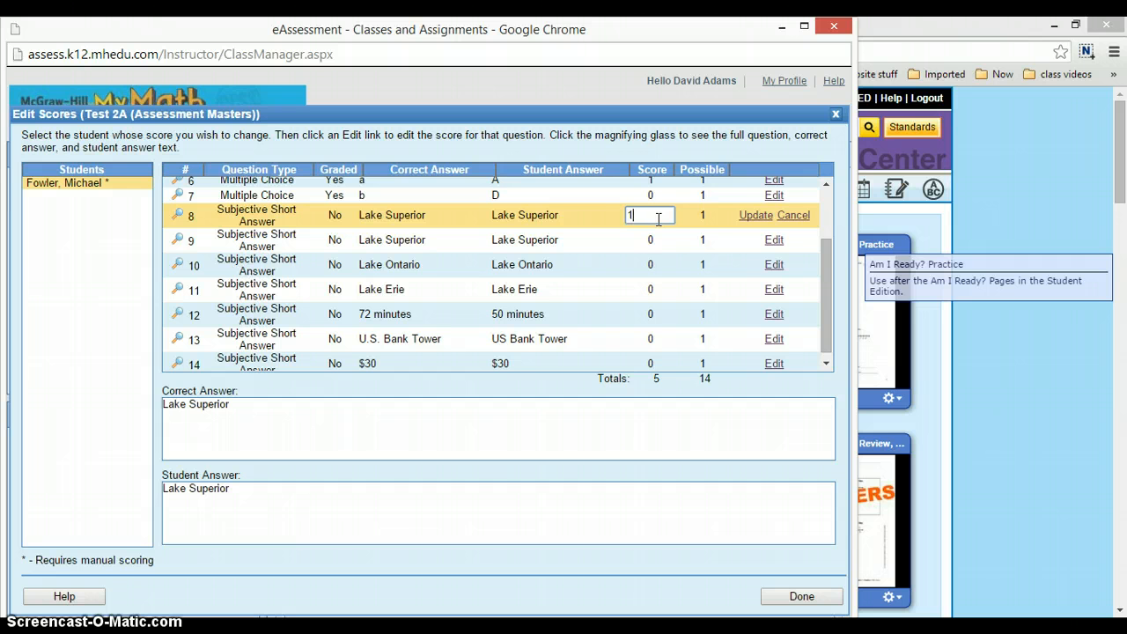
pyautogui.click(755, 215)
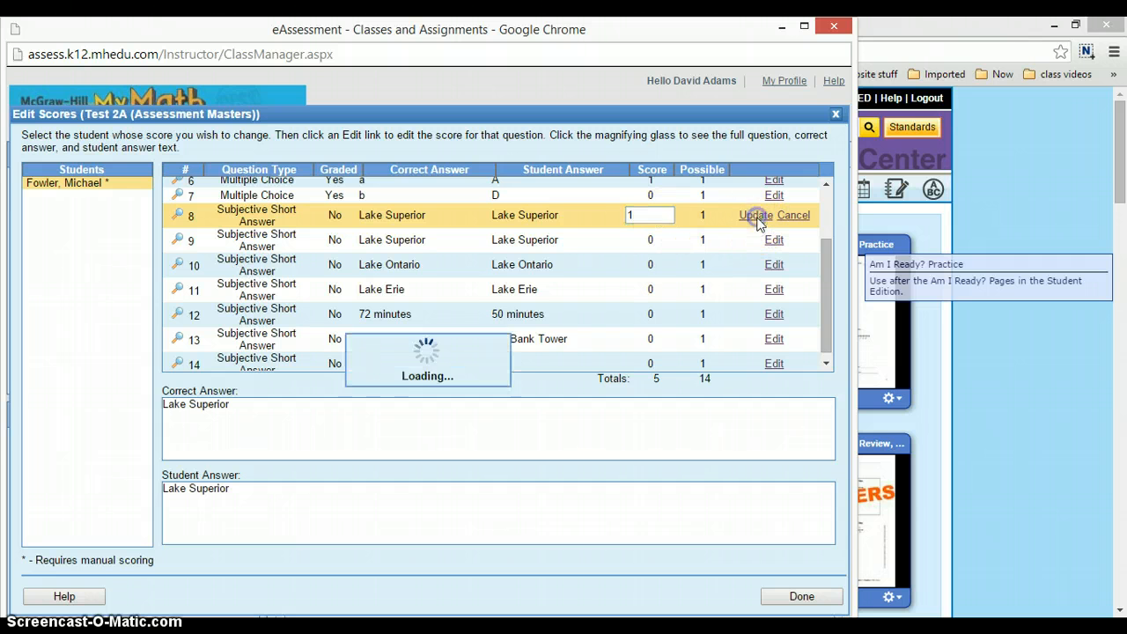
# - Set the student's score for question 9, the second Lake Superior short answer, to 1 and save it
pyautogui.click(774, 239)
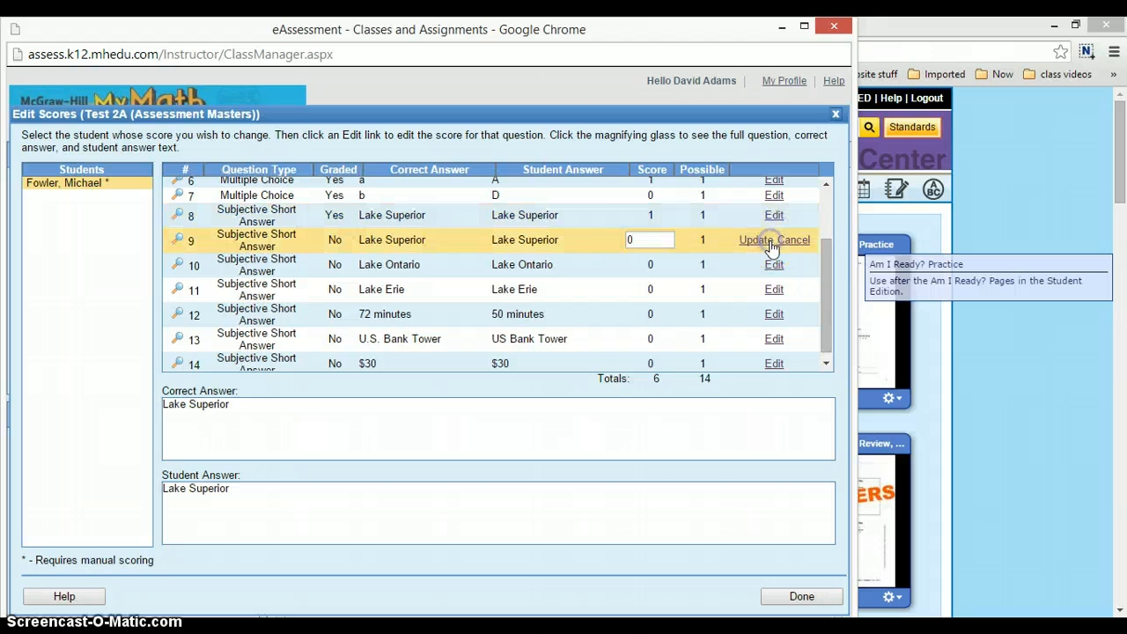
pyautogui.click(632, 239)
pyautogui.click(753, 240)
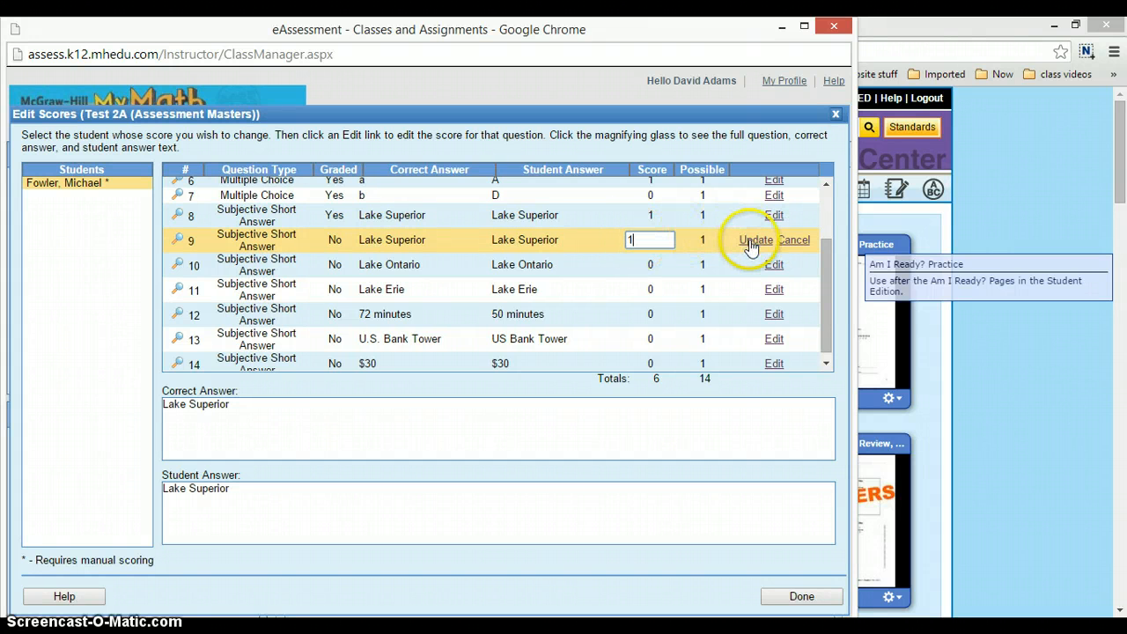
# - Set the student's score for question 10, the Lake Ontario short answer, to 1 and save it
pyautogui.click(774, 264)
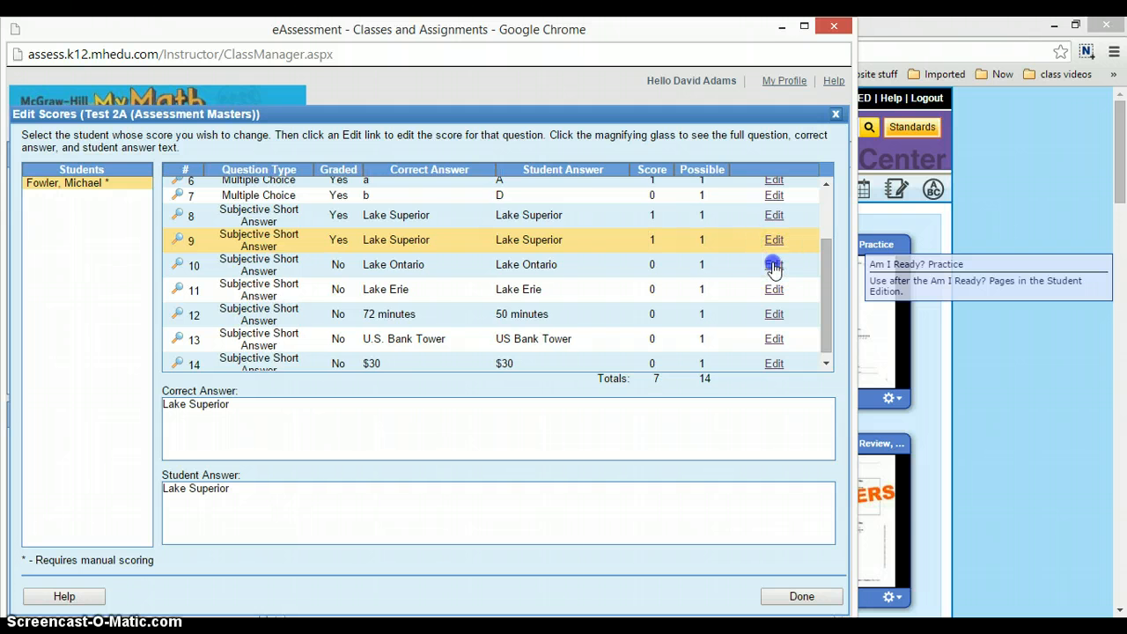
pyautogui.click(622, 267)
pyautogui.click(634, 263)
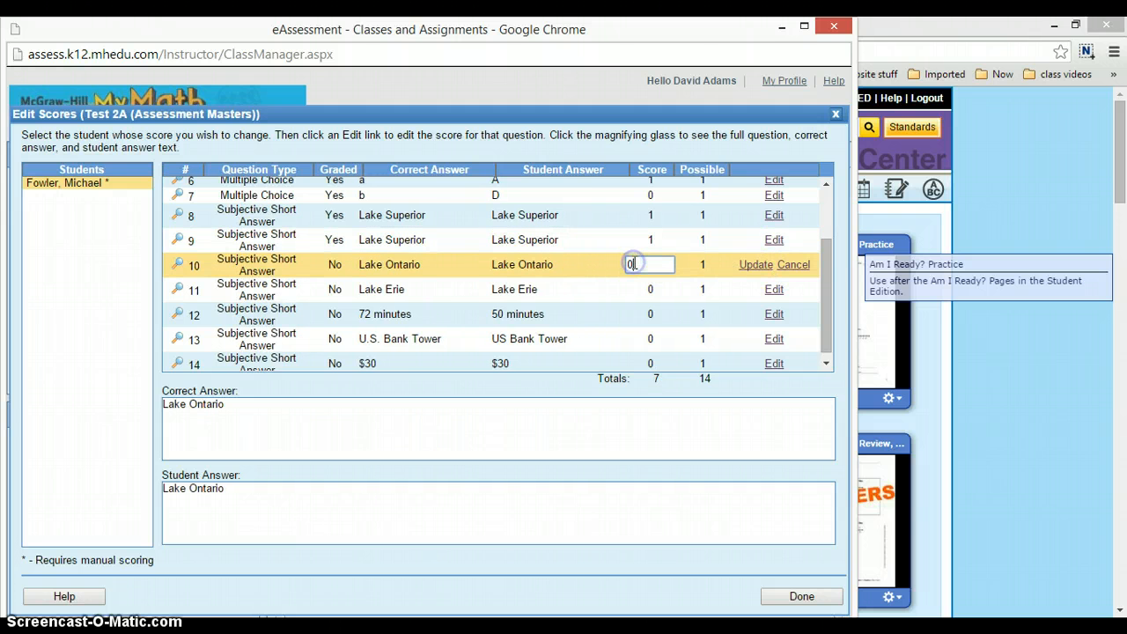
pyautogui.press('BackSpace')
pyautogui.write('1')
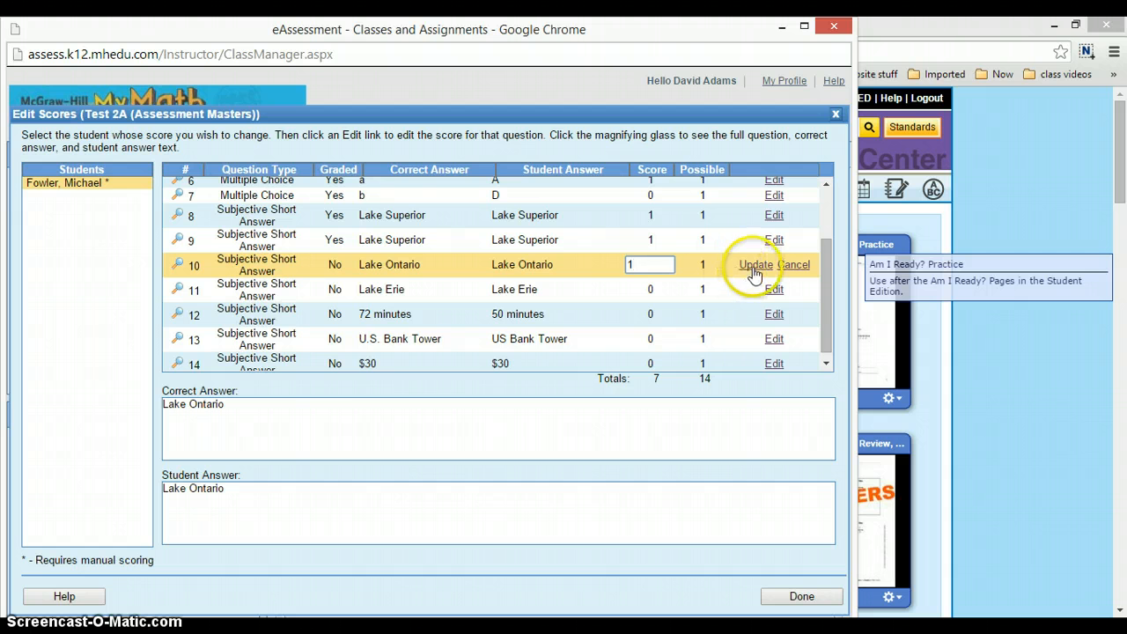
pyautogui.click(753, 267)
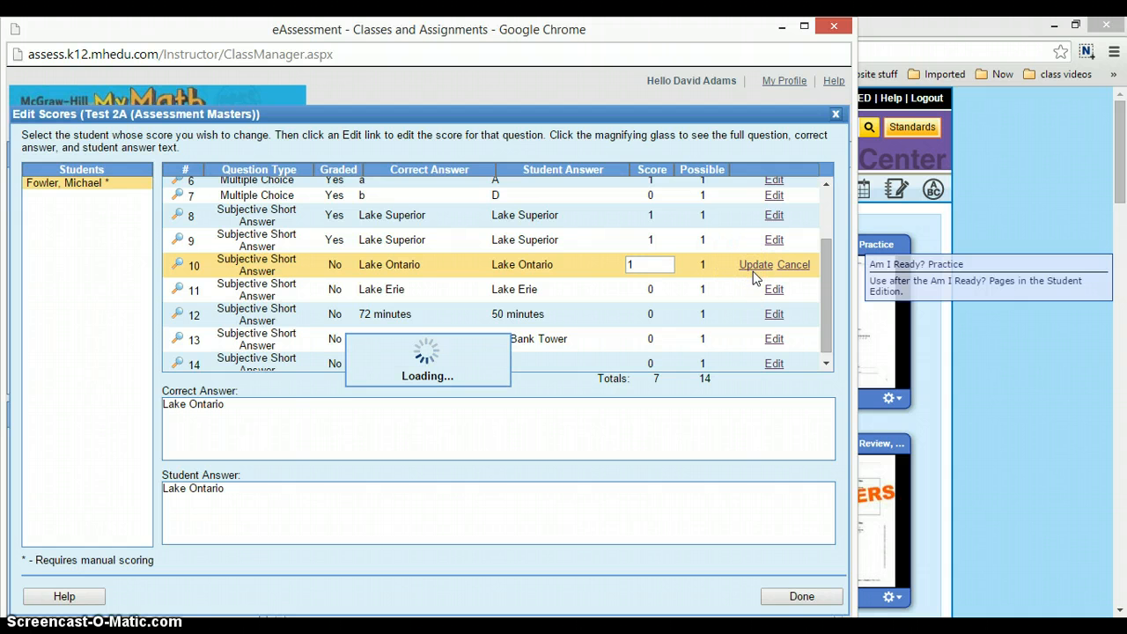
# - Set the student's score for question 11, the Lake Erie short answer, to 1 and save it
pyautogui.click(773, 288)
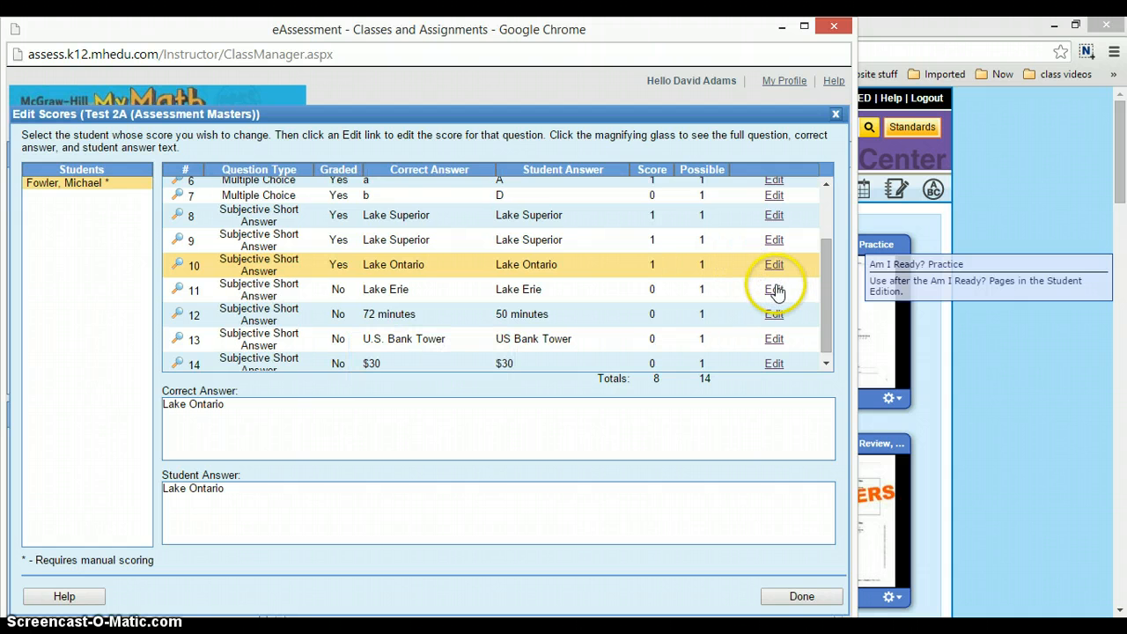
pyautogui.click(643, 290)
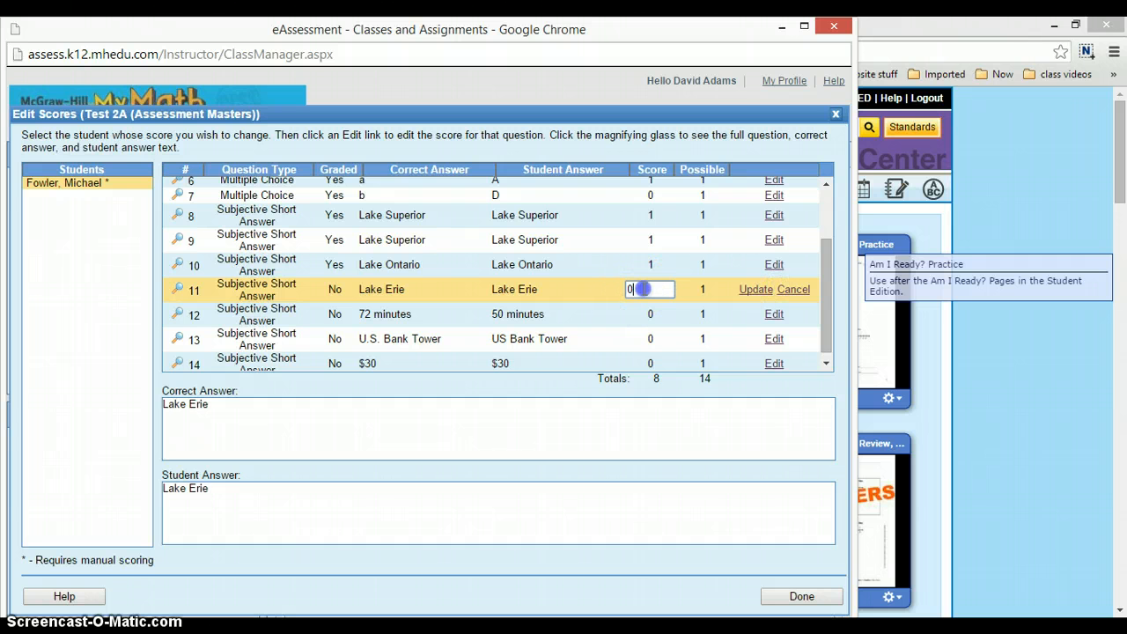
pyautogui.press('BackSpace')
pyautogui.write('1')
pyautogui.click(647, 289)
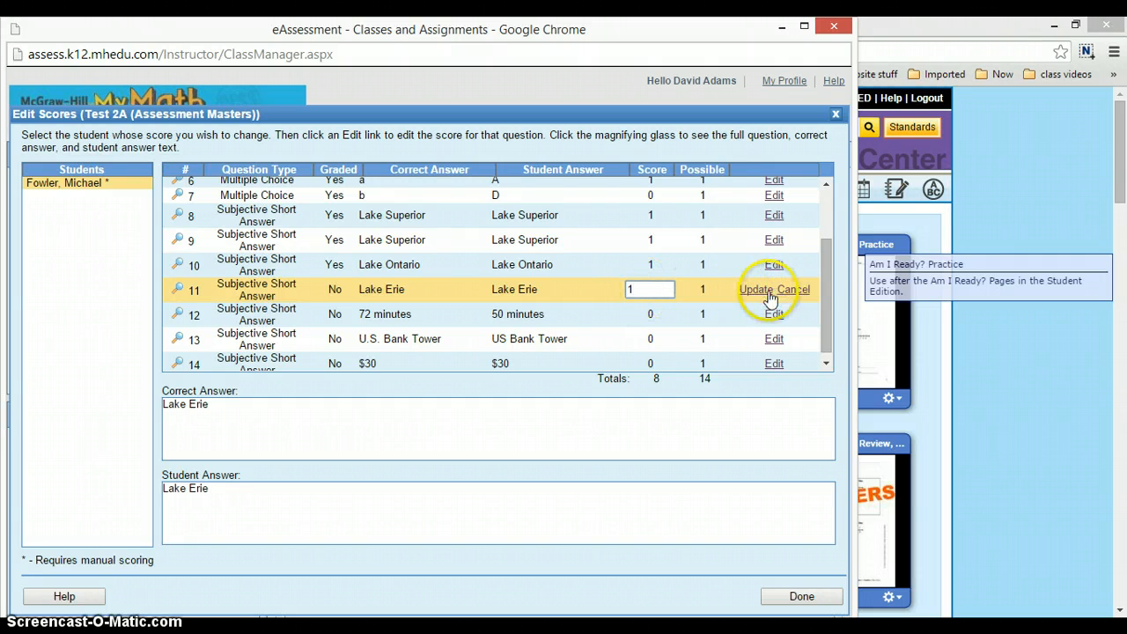
pyautogui.click(753, 291)
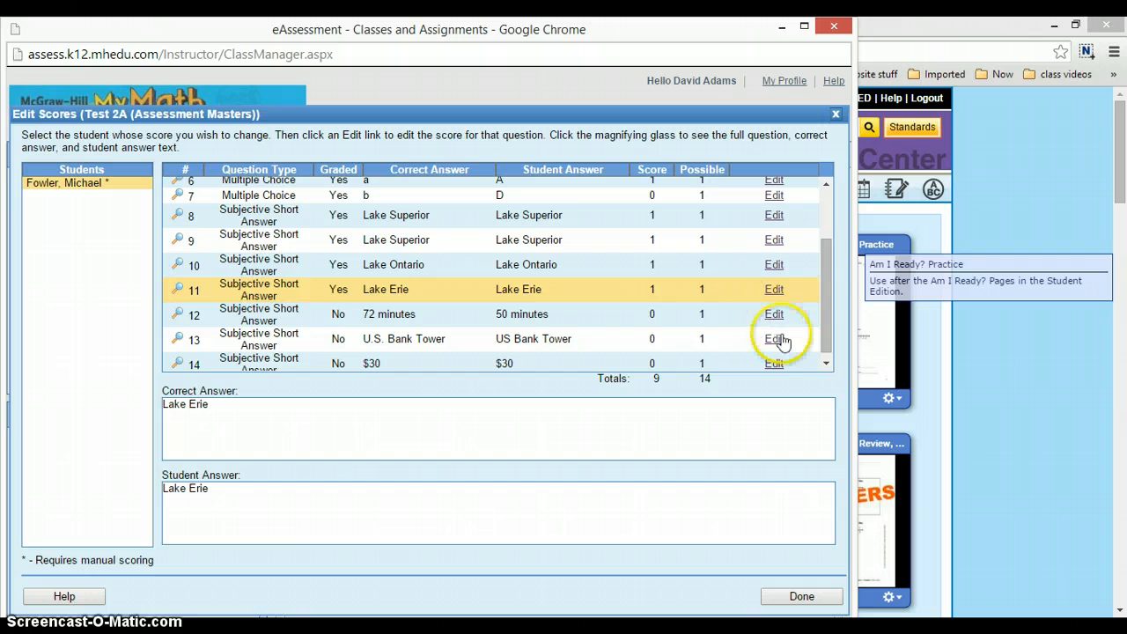
# - Set the student's score for question 12, the short answer about minutes, to 1 and save it
pyautogui.click(774, 314)
pyautogui.click(669, 317)
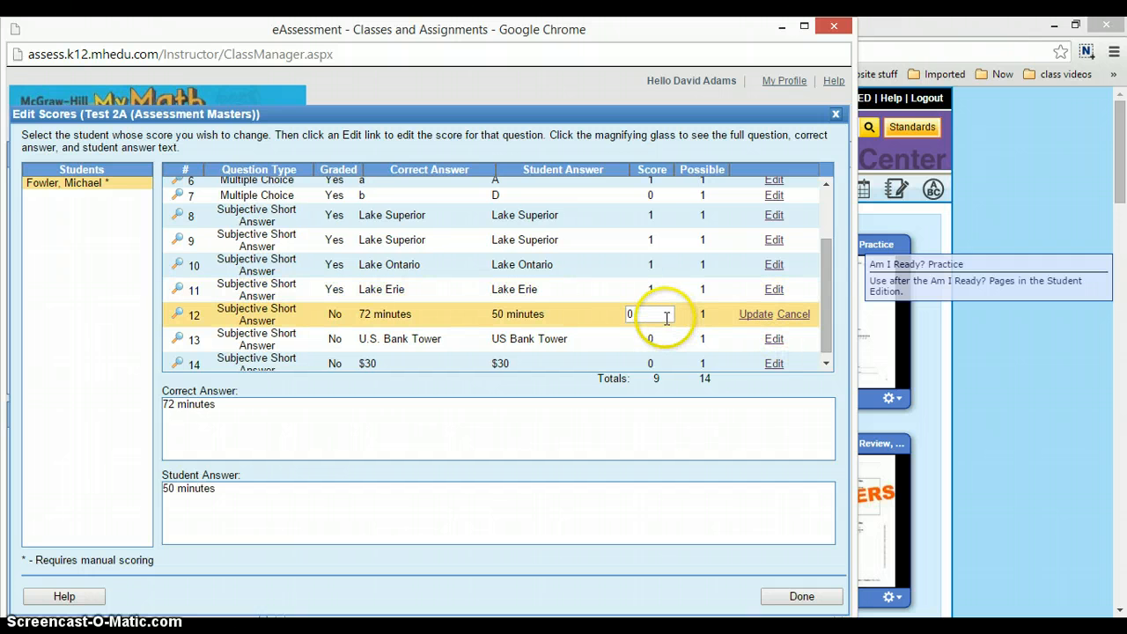
pyautogui.press('BackSpace')
pyautogui.write('1')
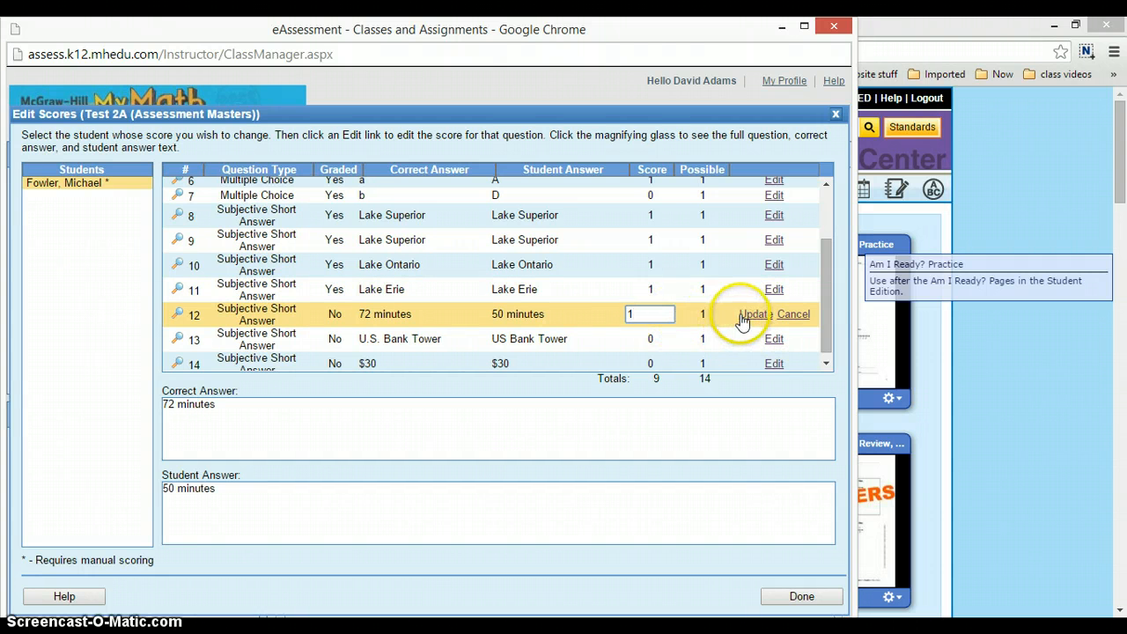
pyautogui.click(742, 317)
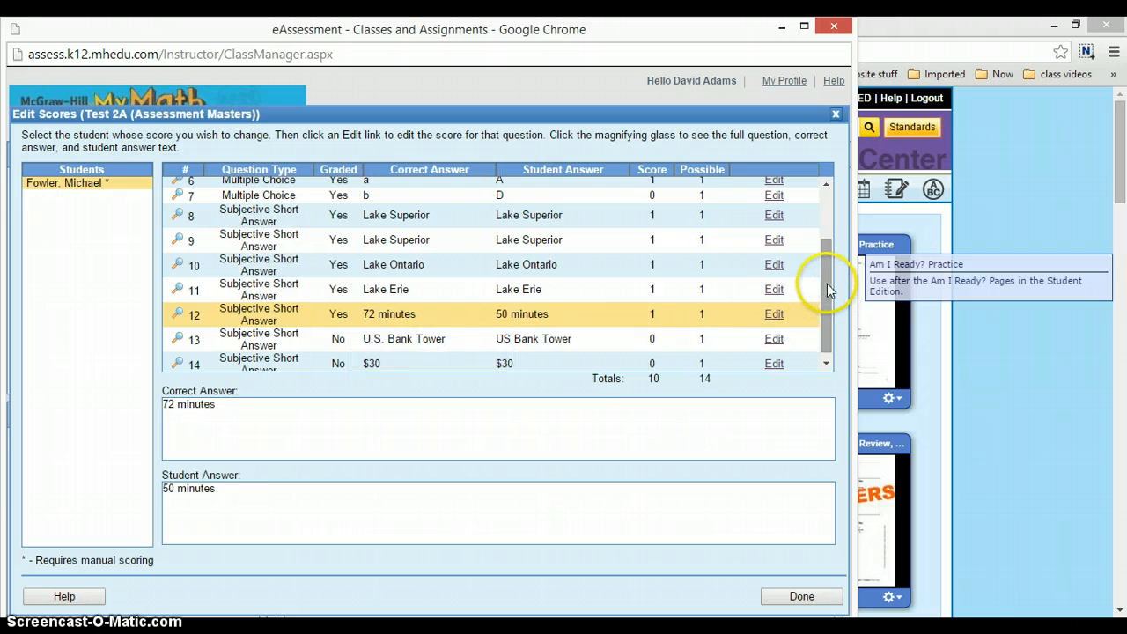
# - Set the student's score for question 13, the U.S. Bank Tower short answer, to 1 and save it
pyautogui.moveTo(826, 285); pyautogui.dragTo(837, 348)
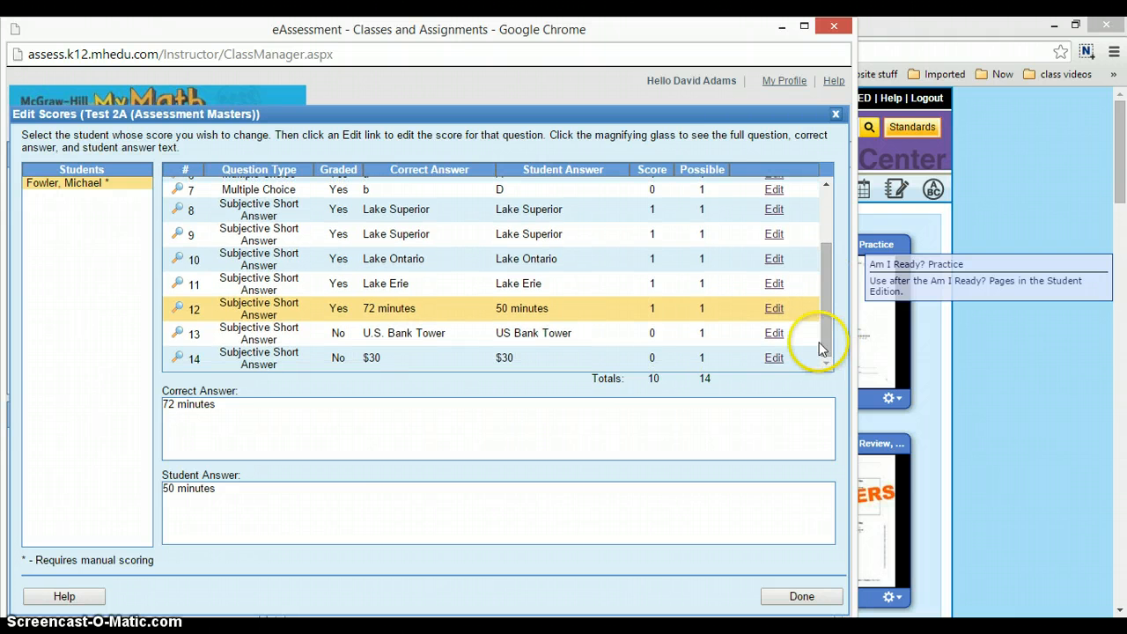
pyautogui.click(774, 333)
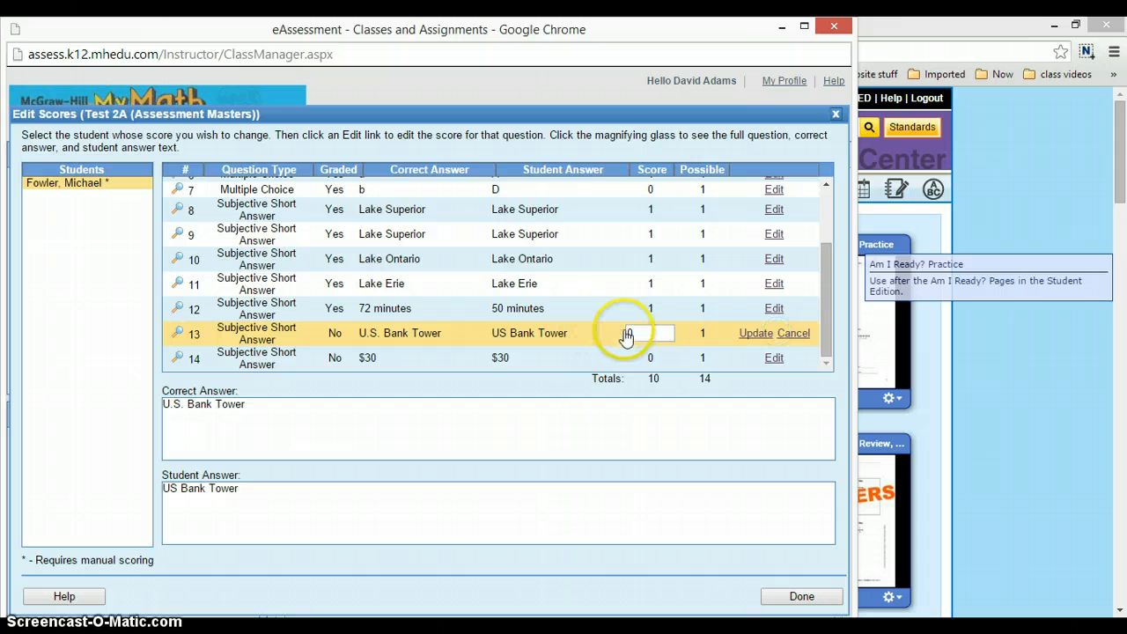
pyautogui.click(649, 334)
pyautogui.click(757, 335)
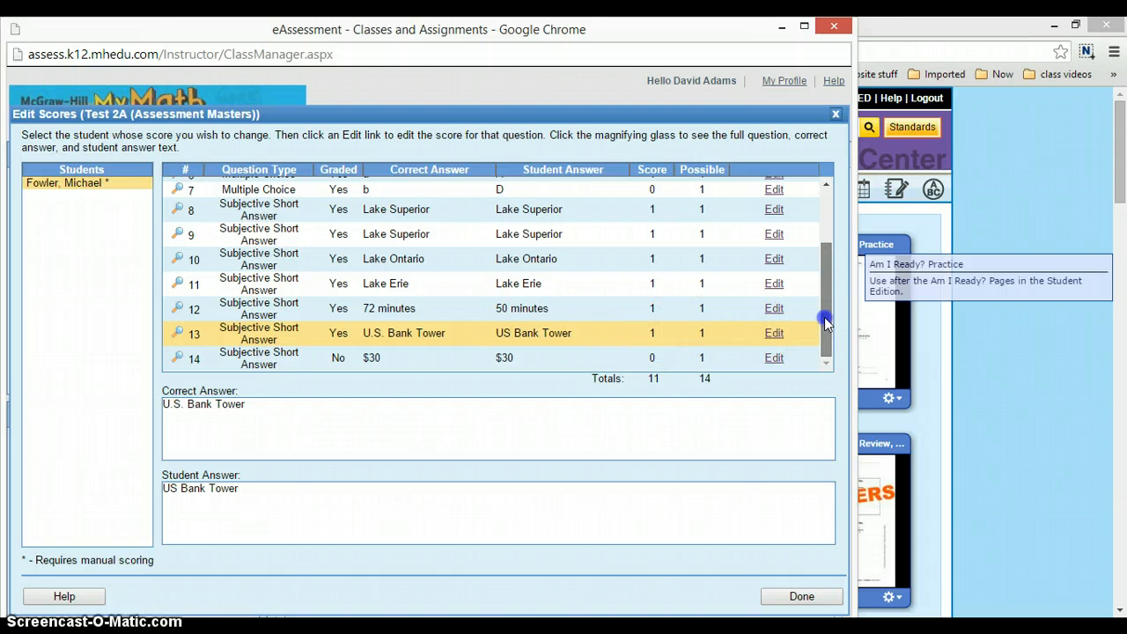
# - Set the student's score for question 14, the $30 short answer, to 1, save it and finish score editing
pyautogui.click(769, 360)
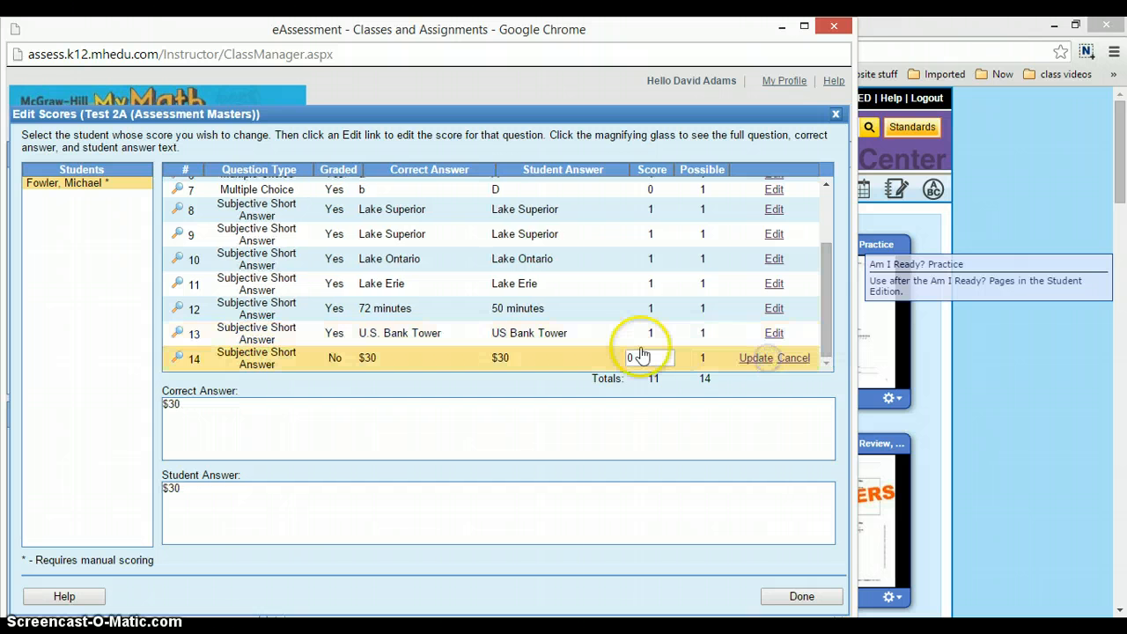
pyautogui.click(645, 350)
pyautogui.press('BackSpace')
pyautogui.write('1')
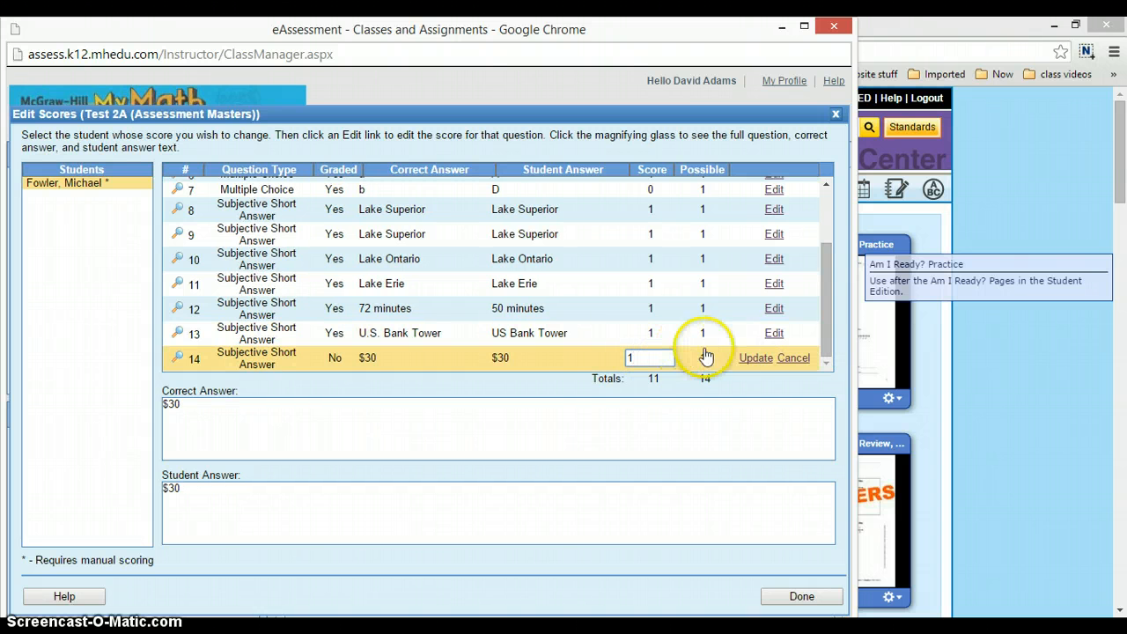
pyautogui.click(748, 358)
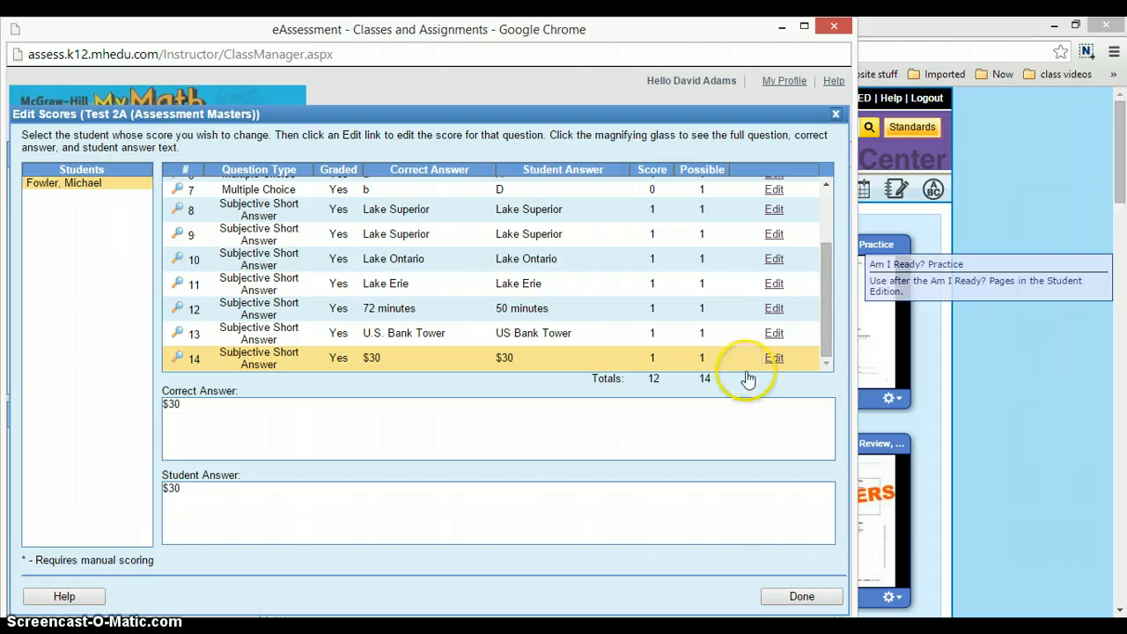
pyautogui.click(799, 595)
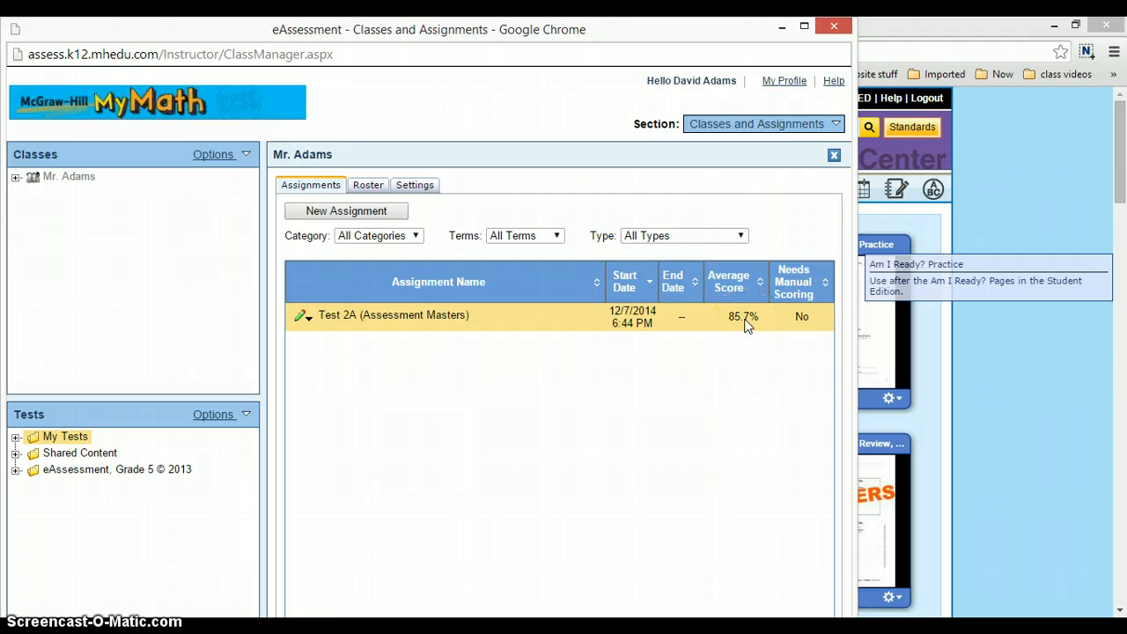
pyautogui.click(310, 320)
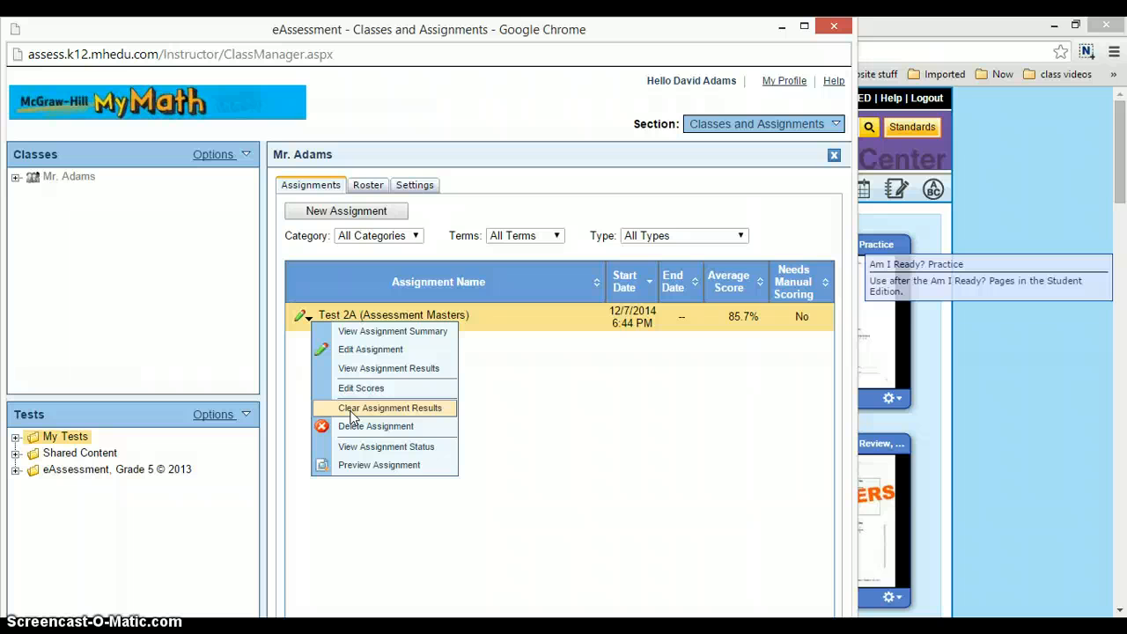
pyautogui.click(350, 410)
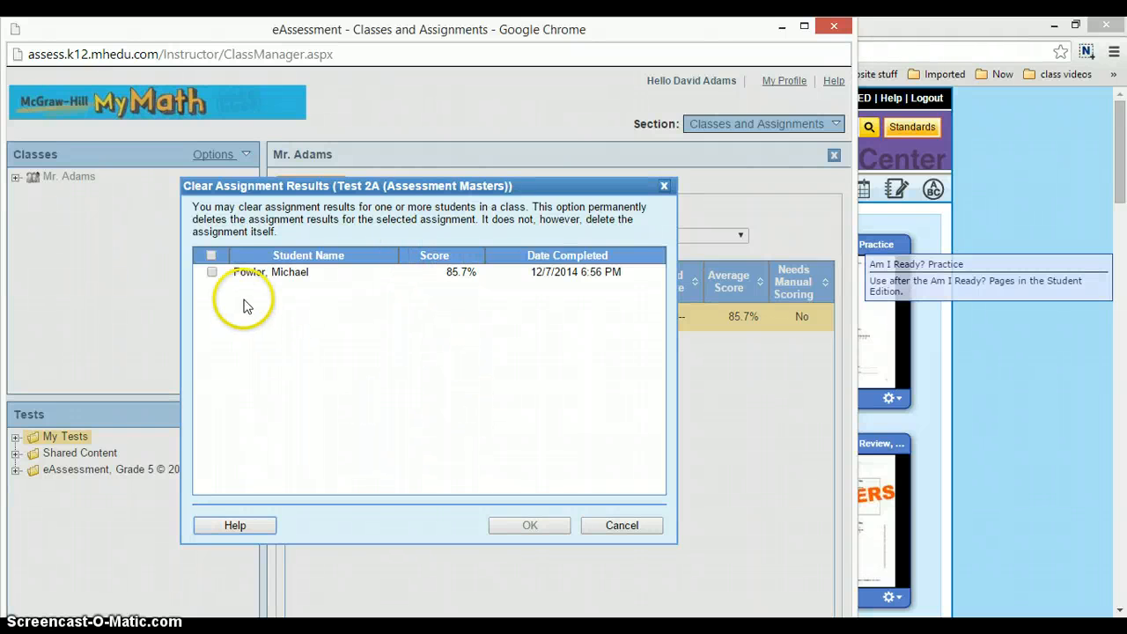
pyautogui.click(211, 273)
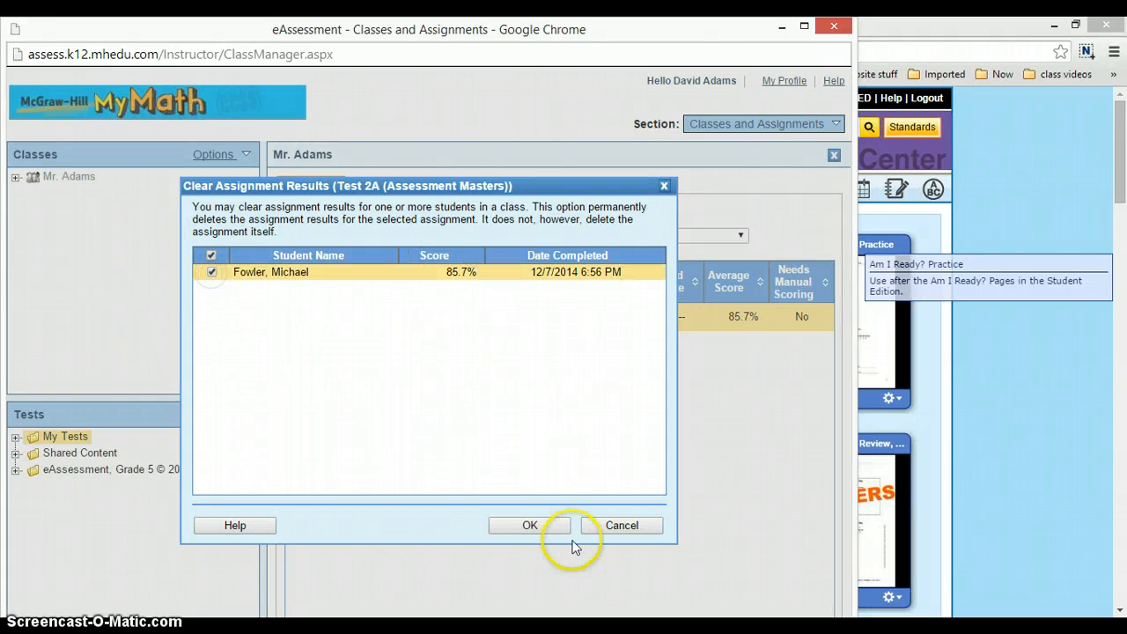
pyautogui.click(620, 526)
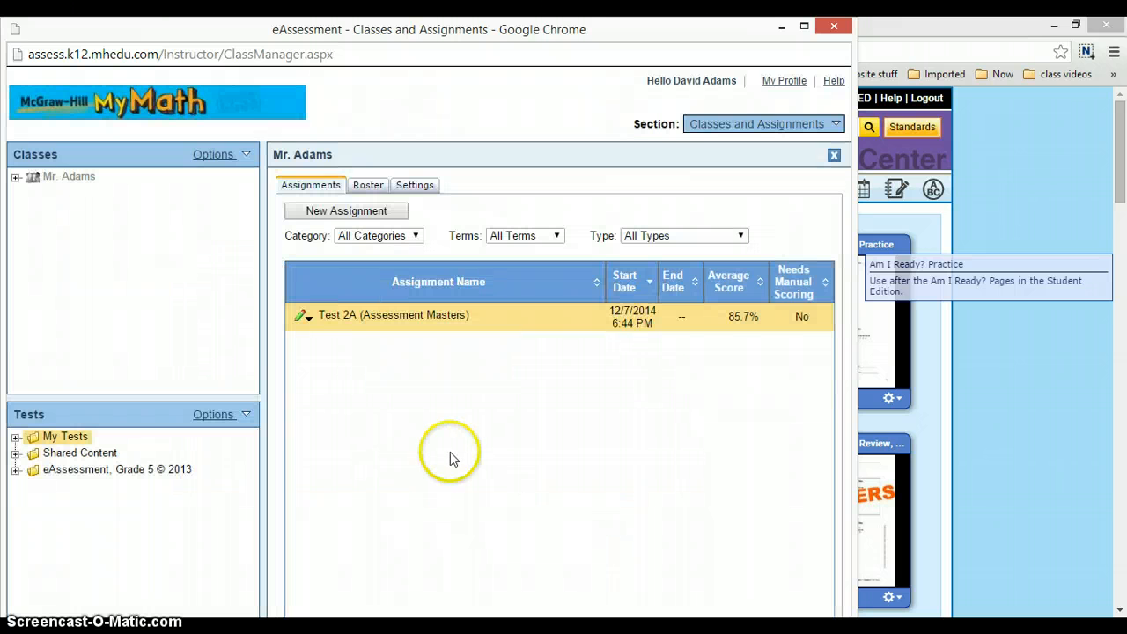
# - View the assignment status of Test 2A (Assessment Masters) for the class and close it
pyautogui.click(309, 318)
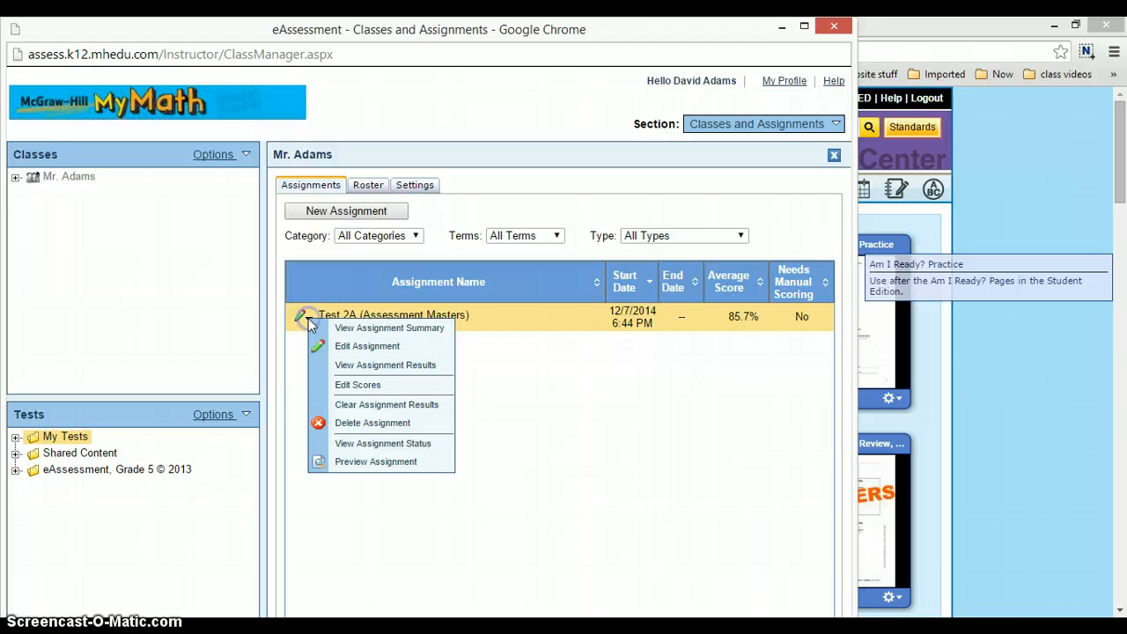
pyautogui.click(346, 443)
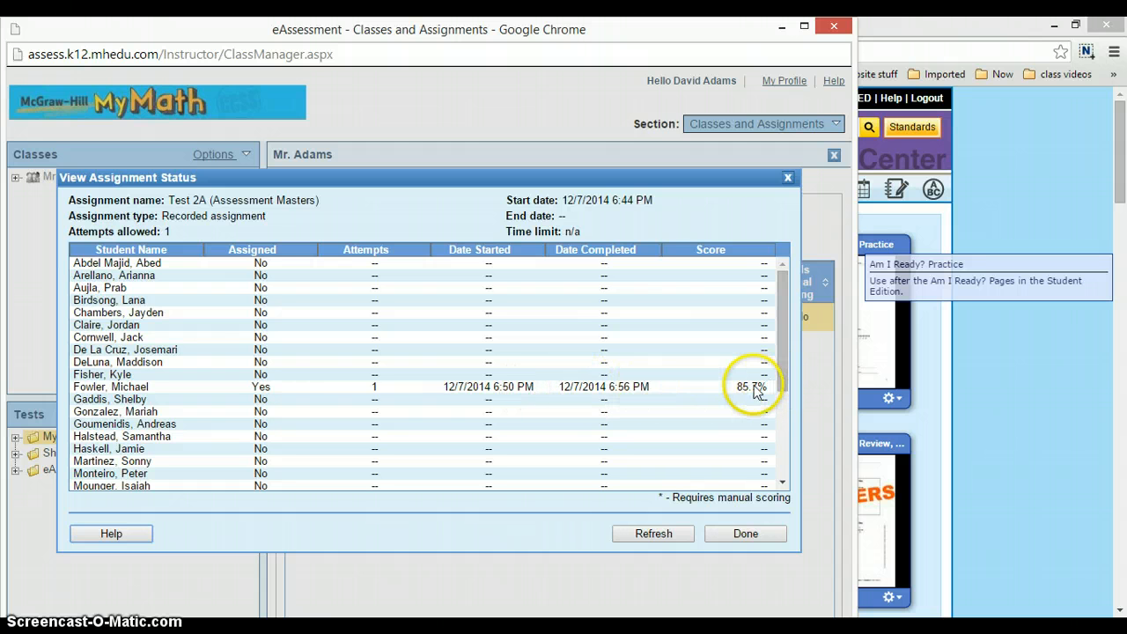
pyautogui.click(746, 534)
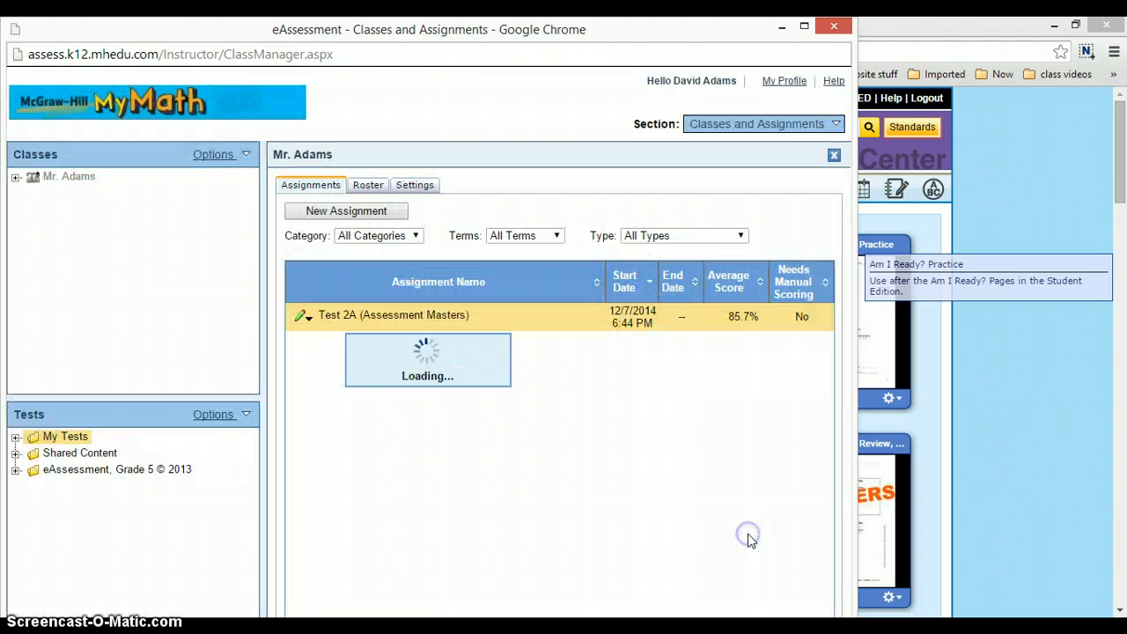
# - Preview the Test 2A (Assessment Masters) assignment as a student, look at question 2 and close the preview
pyautogui.click(306, 319)
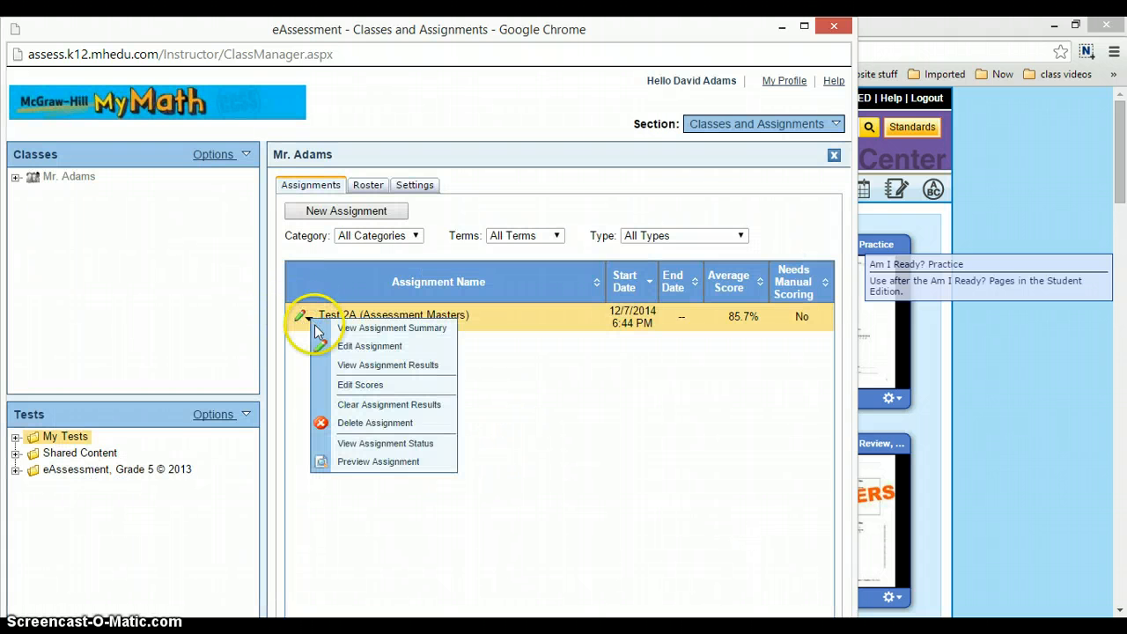
pyautogui.click(364, 464)
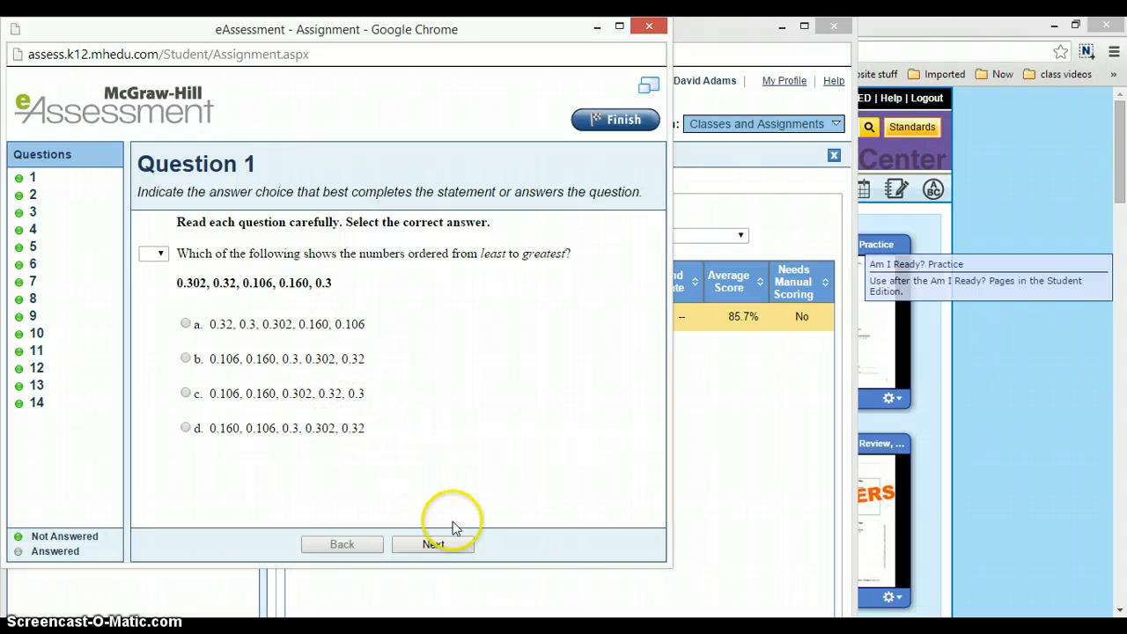
pyautogui.click(33, 194)
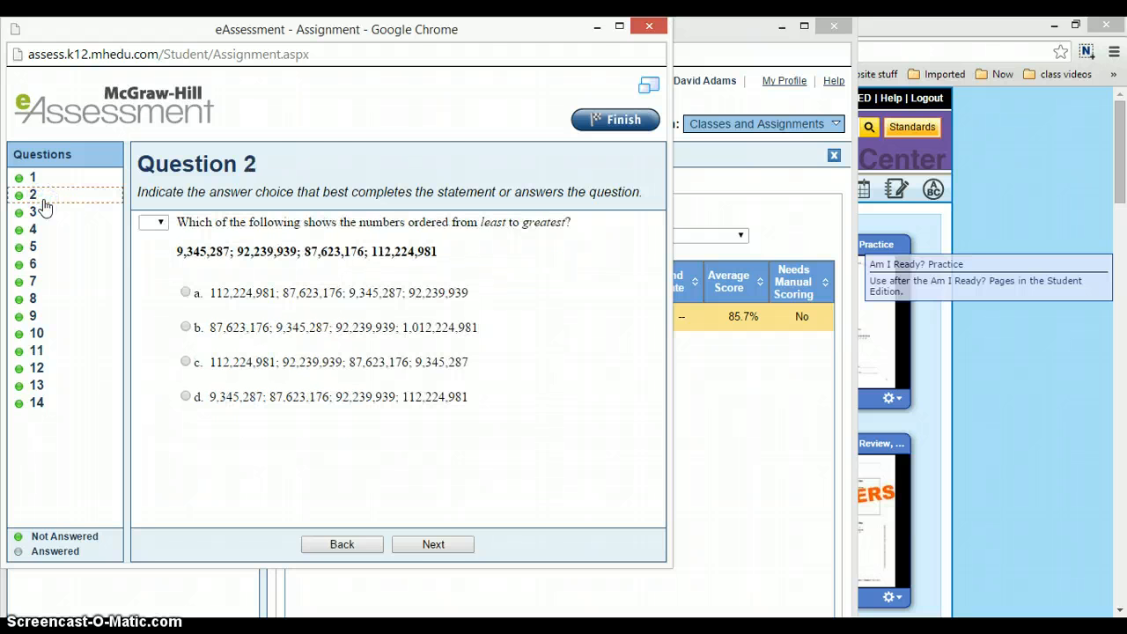
pyautogui.click(655, 31)
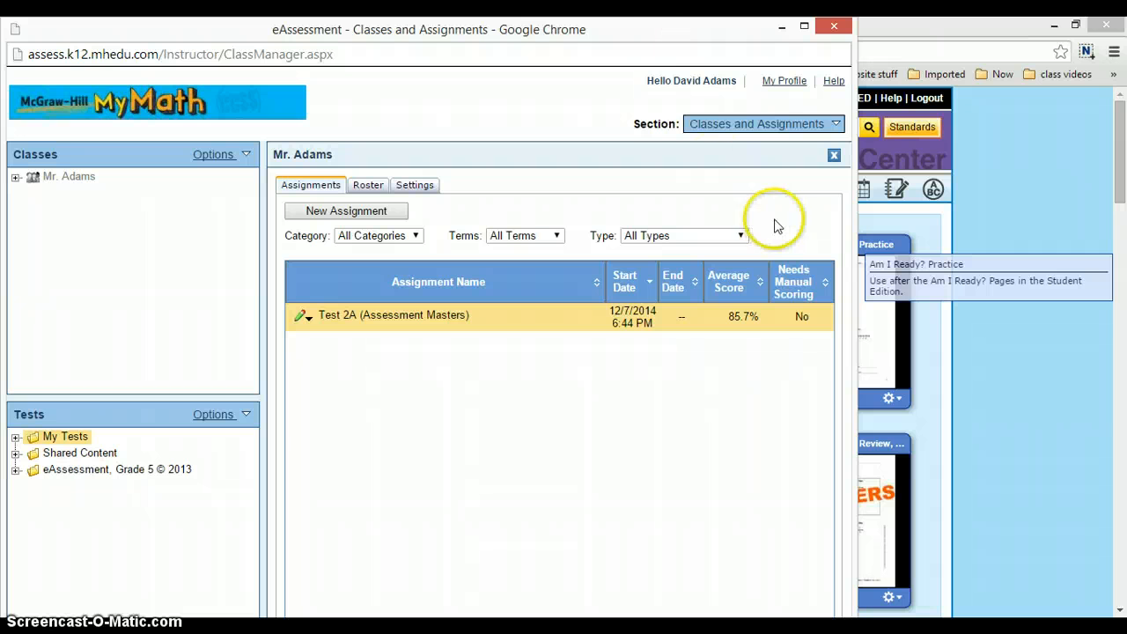